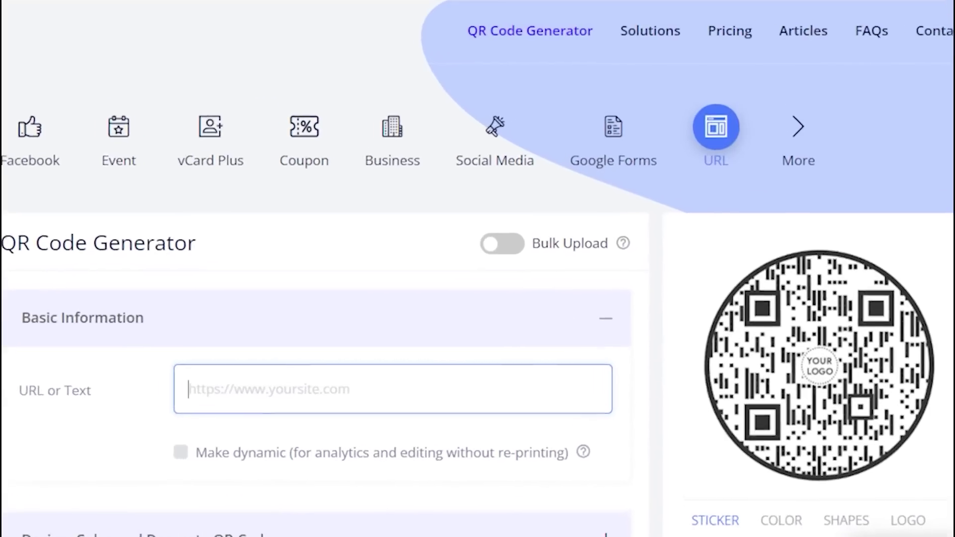
Open the vCard Plus QR code generator from the Solutions menu
{"action": "left_click", "coordinate": [650, 36]}
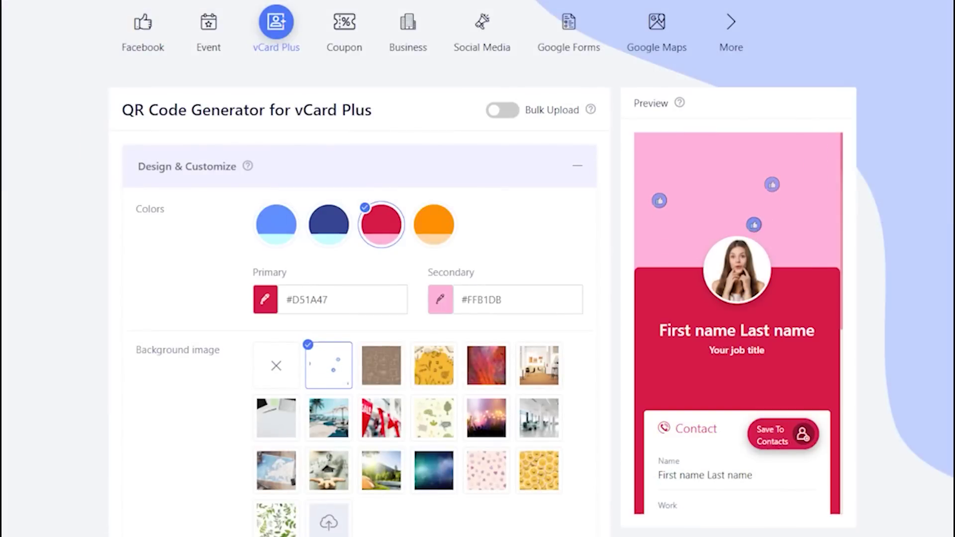
Set the primary colour to darker red #b40a33 and the desk photo as background
{"action": "left_click", "coordinate": [265, 299]}
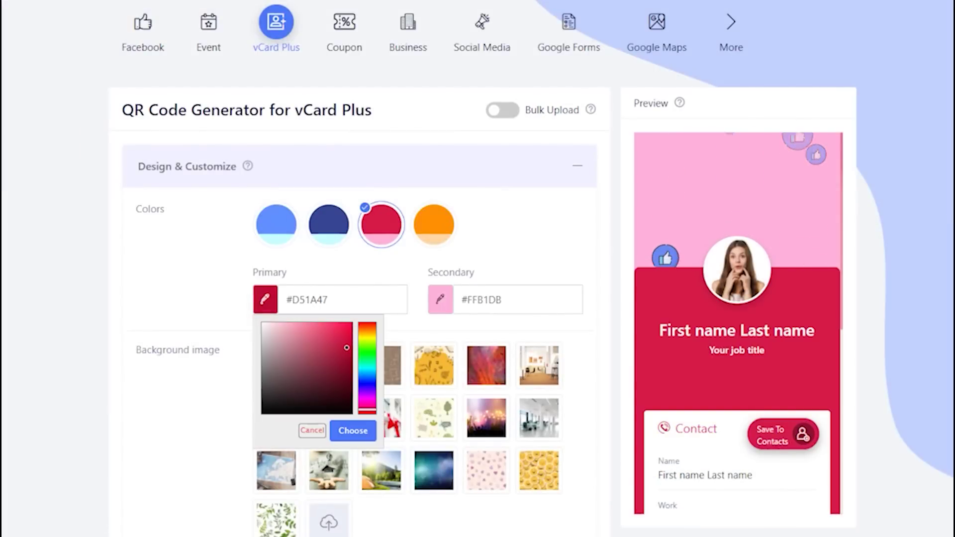
{"action": "left_click", "coordinate": [353, 430]}
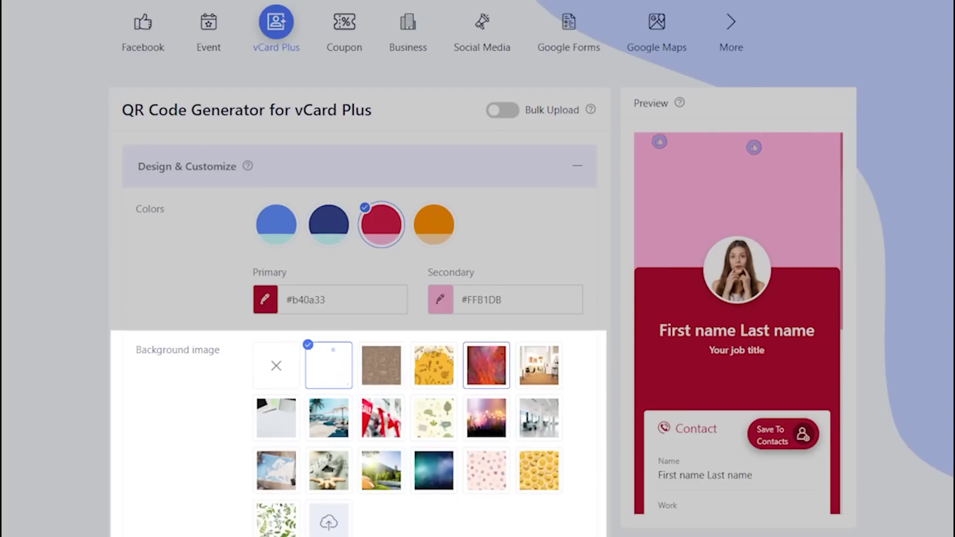
{"action": "left_click", "coordinate": [539, 366]}
{"action": "left_click", "coordinate": [486, 366]}
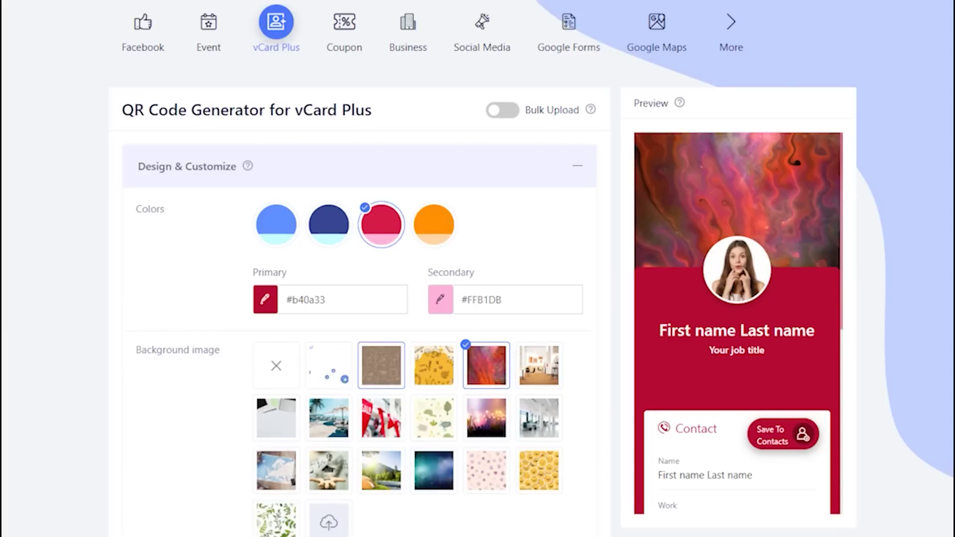
{"action": "left_click", "coordinate": [328, 365]}
{"action": "left_click", "coordinate": [285, 425]}
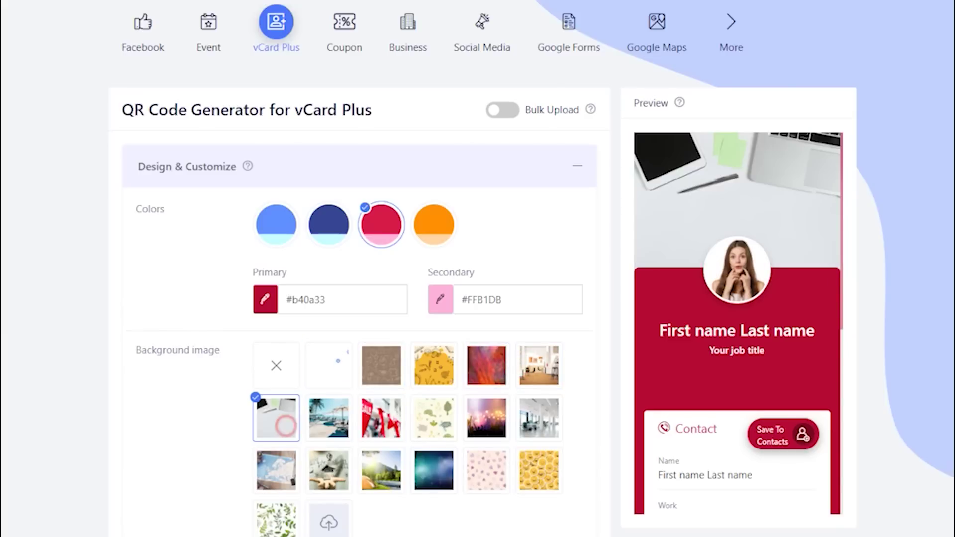
Start uploading a new profile image from disk
{"action": "scroll", "coordinate": [381, 355], "scroll_direction": "down", "scroll_amount": 3}
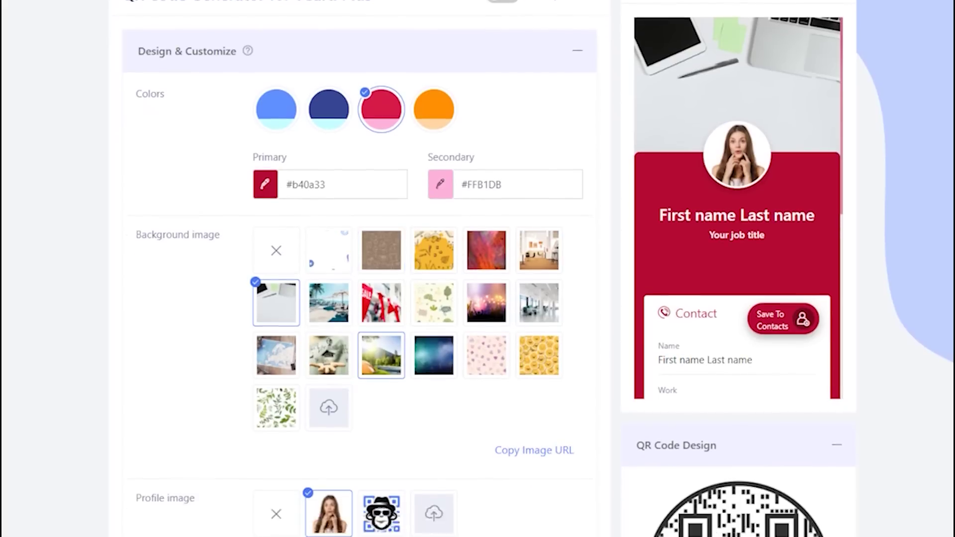
{"action": "scroll", "coordinate": [381, 355], "scroll_direction": "down", "scroll_amount": 3}
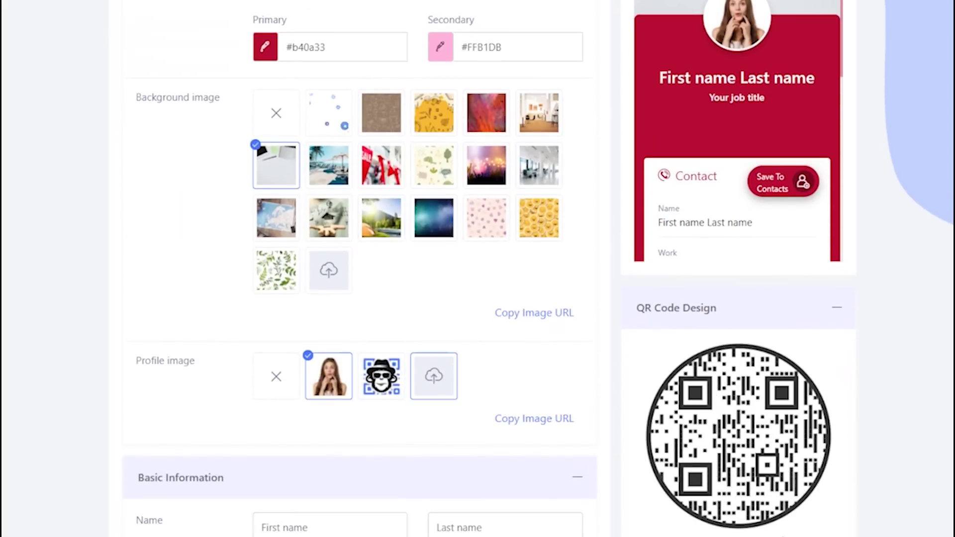
{"action": "left_click", "coordinate": [434, 376]}
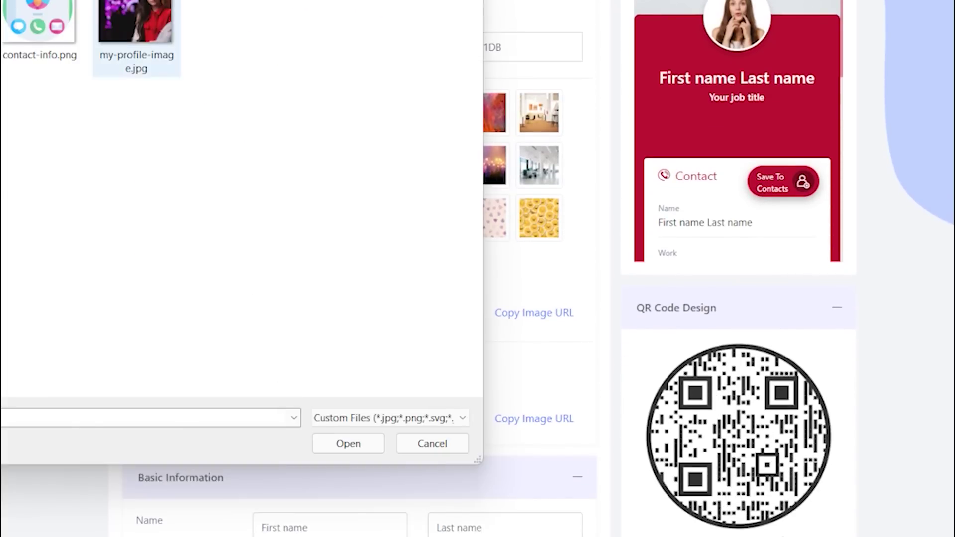
Crop my-profile-image.jpg and use it as the vCard's profile photo
{"action": "left_click", "coordinate": [164, 40]}
{"action": "left_click", "coordinate": [349, 443]}
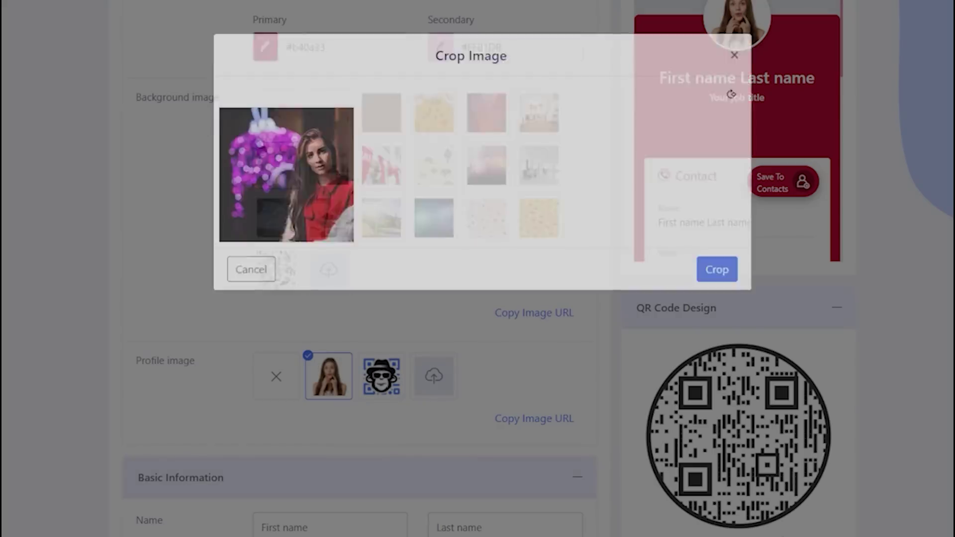
{"action": "left_click_drag", "start_coordinate": [483, 249], "coordinate": [494, 258]}
{"action": "left_click", "coordinate": [717, 345]}
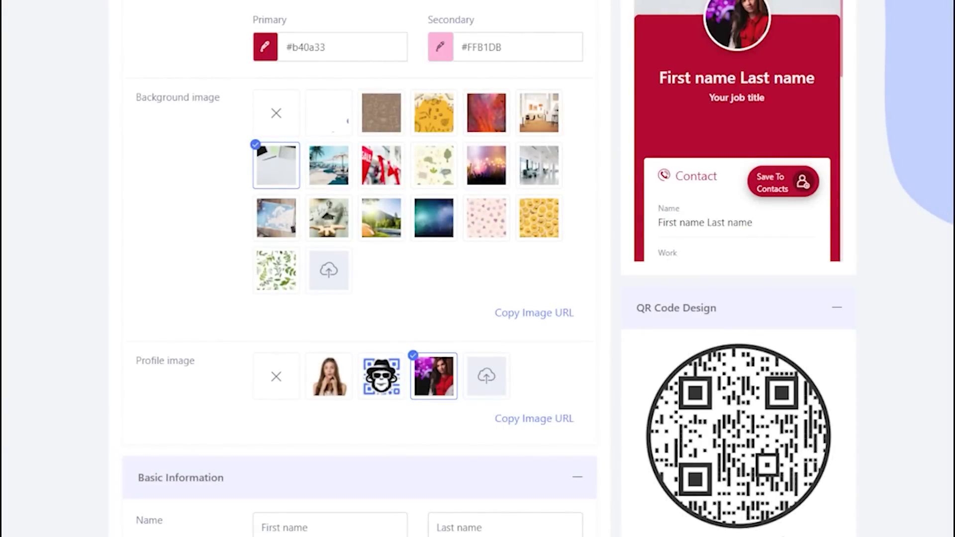
{"action": "scroll", "coordinate": [375, 271], "scroll_direction": "down", "scroll_amount": 5}
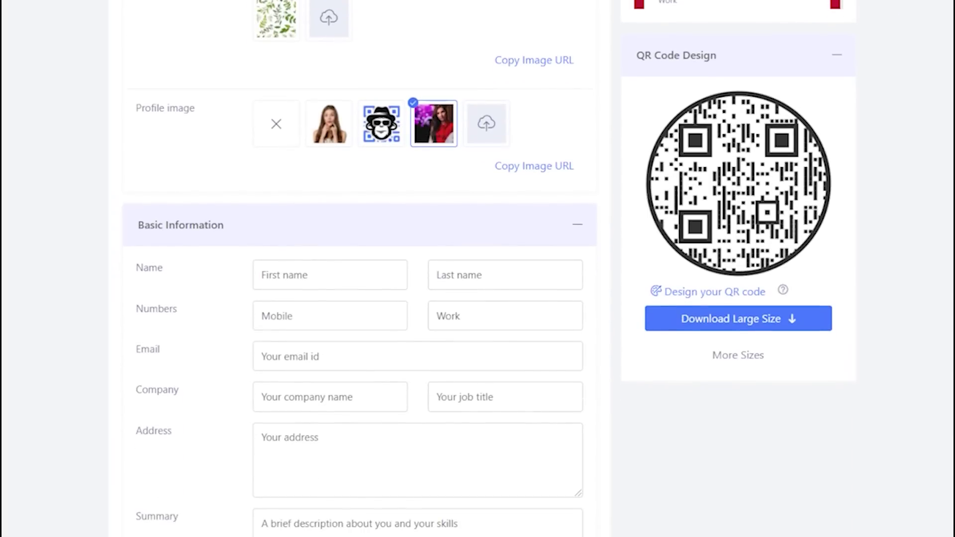
Enter the contact's first and last name, mobile and work numbers, and email address
{"action": "left_click", "coordinate": [376, 272]}
{"action": "key", "text": "Tab"}
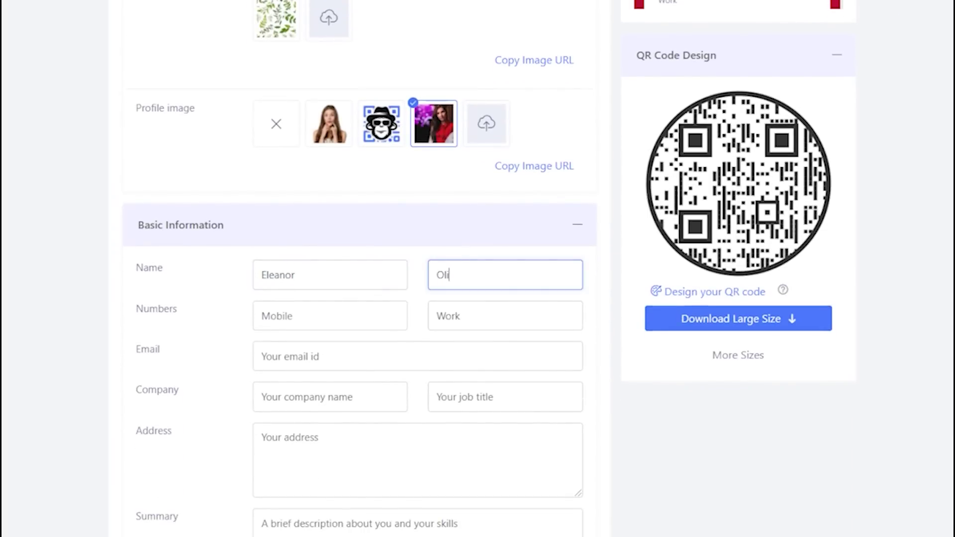
{"action": "key", "text": "Tab"}
{"action": "key", "text": "Tab"}
{"action": "type", "text": "231"}
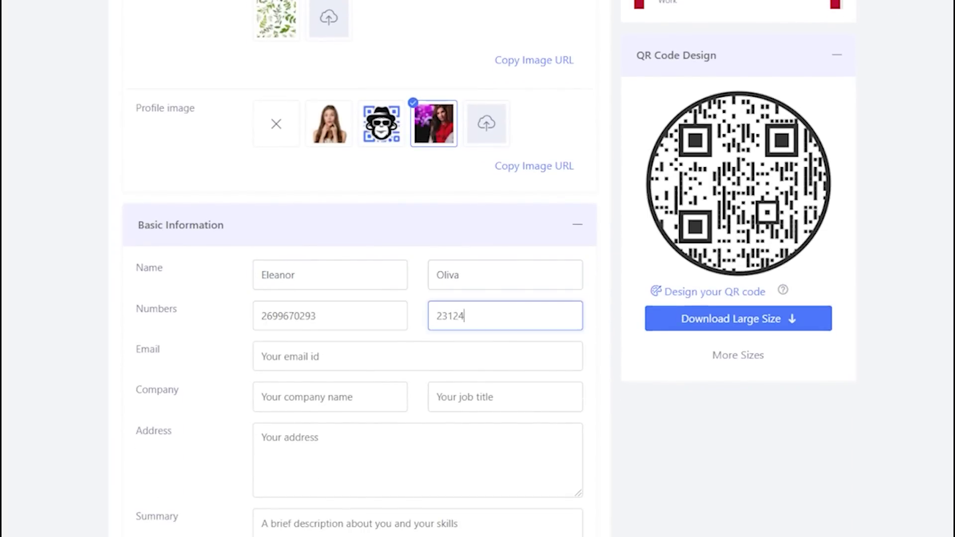
{"action": "key", "text": "Tab"}
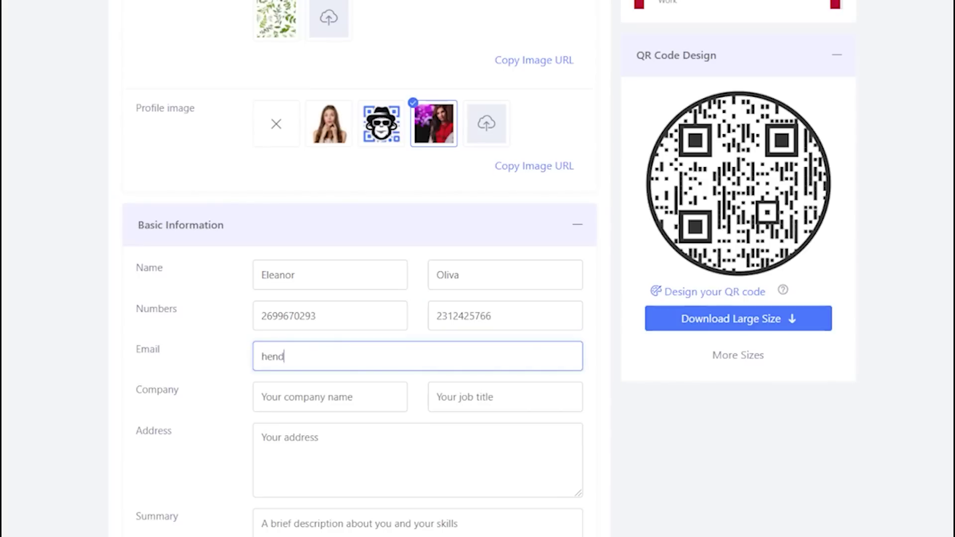
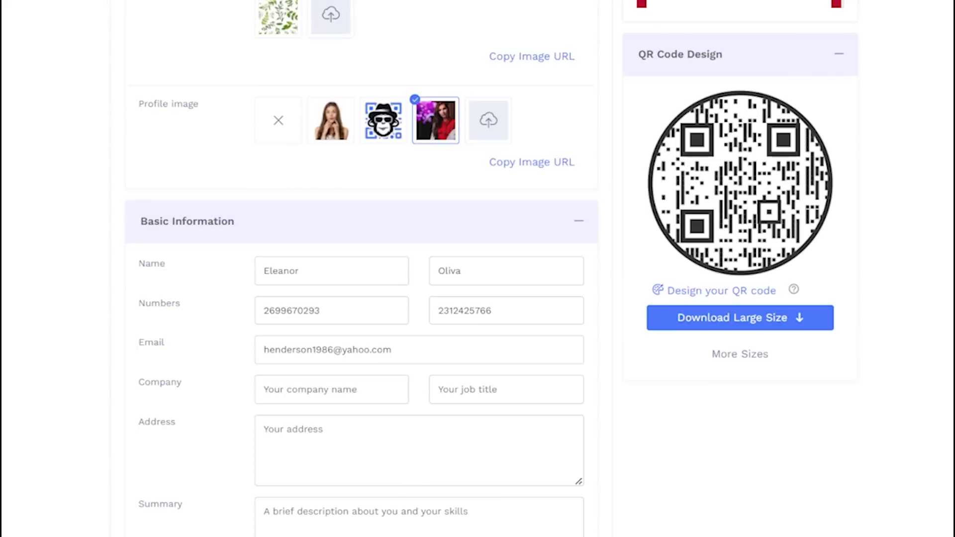
Add company 'Luxury wood works', job title 'Furniture finisher', the postal address and summary
{"action": "key", "text": "Tab"}
{"action": "type", "text": "Luxury wood works"}
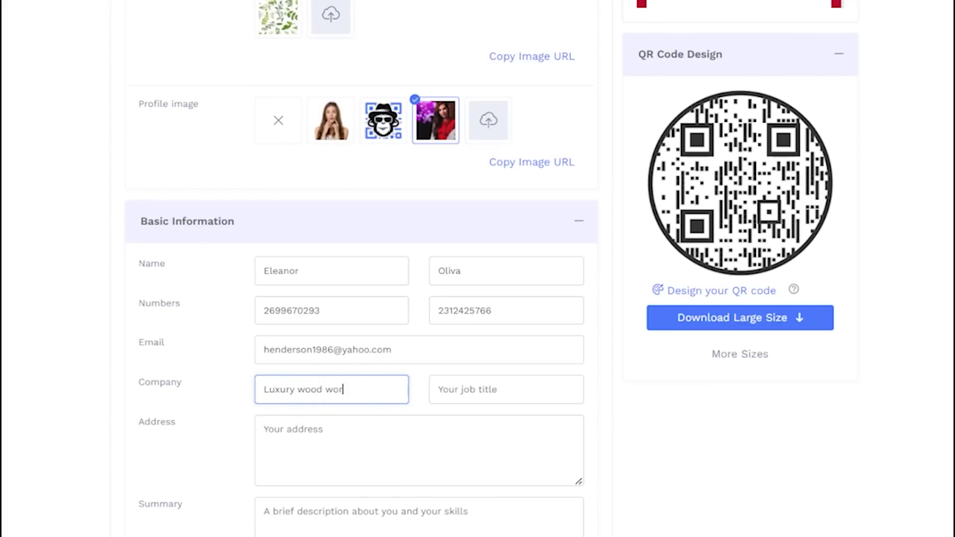
{"action": "key", "text": "Tab"}
{"action": "type", "text": "Furniture finisher"}
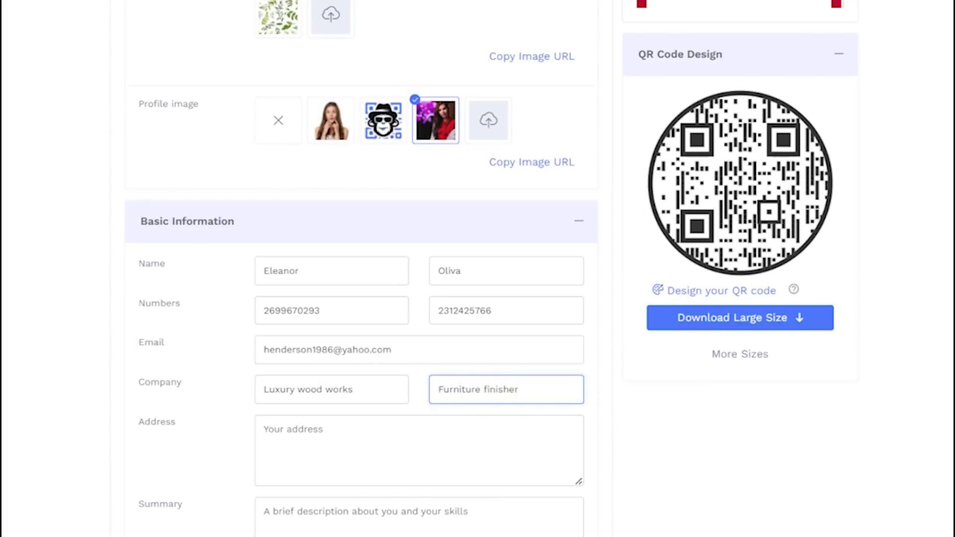
{"action": "key", "text": "Tab"}
{"action": "key", "text": "Return"}
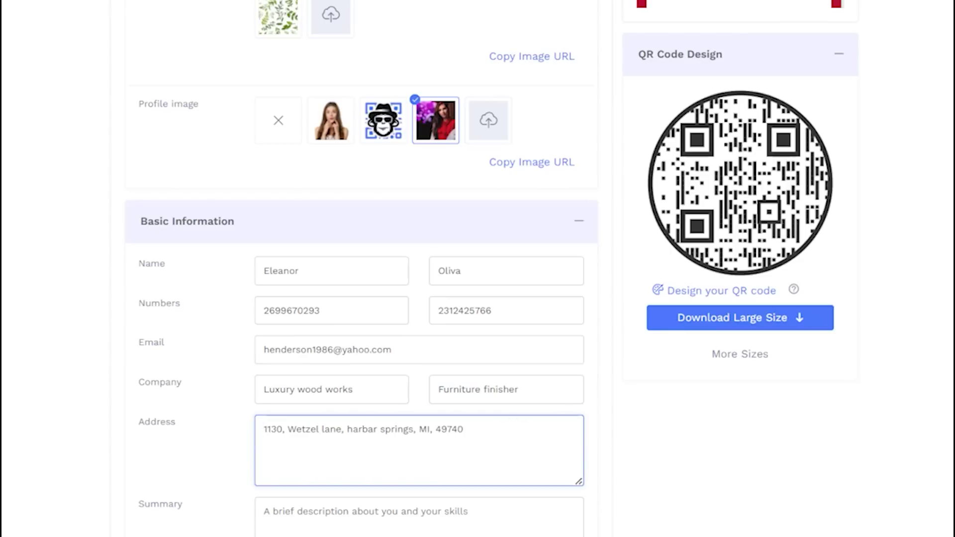
{"action": "key", "text": "Tab"}
{"action": "type", "text": "Specialized in production occupations"}
Select the website link label and address fields for editing
{"action": "scroll", "coordinate": [478, 269], "scroll_direction": "down", "scroll_amount": 2}
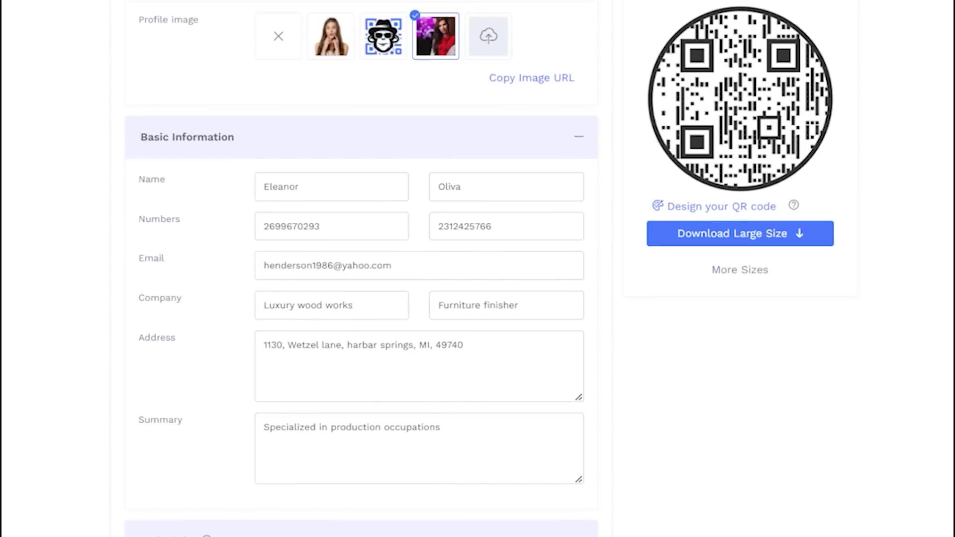
{"action": "scroll", "coordinate": [478, 268], "scroll_direction": "down", "scroll_amount": 7}
{"action": "left_click", "coordinate": [331, 239]}
{"action": "left_click", "coordinate": [437, 247]}
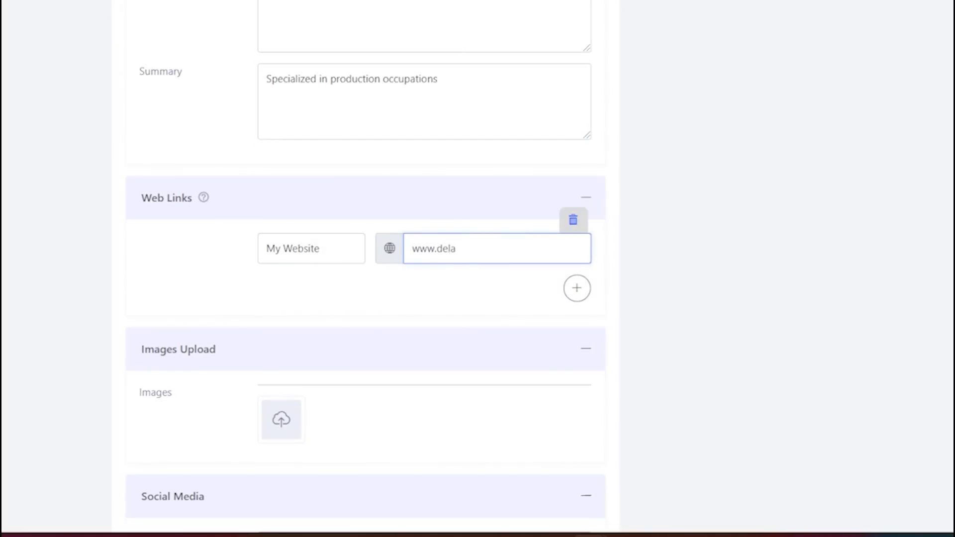
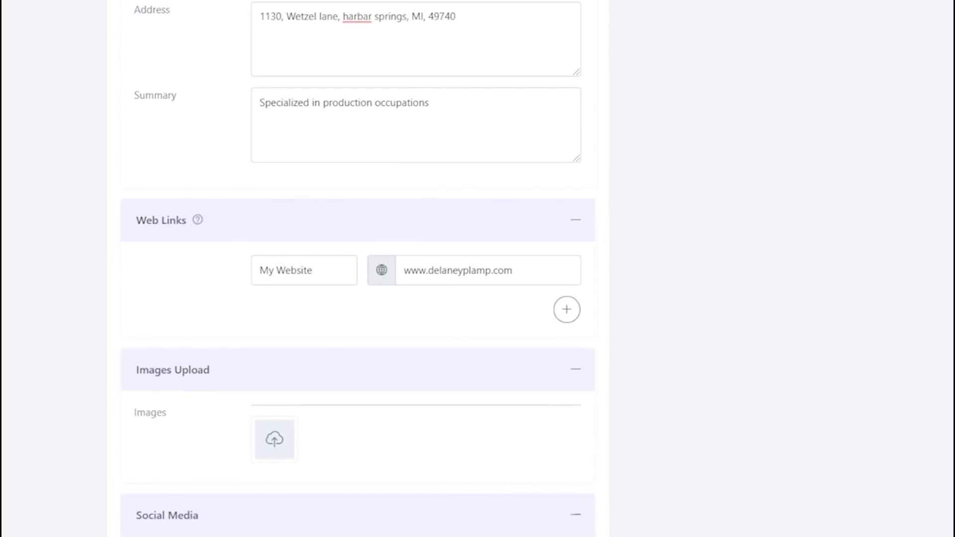
{"action": "scroll", "coordinate": [358, 269], "scroll_direction": "down", "scroll_amount": 2}
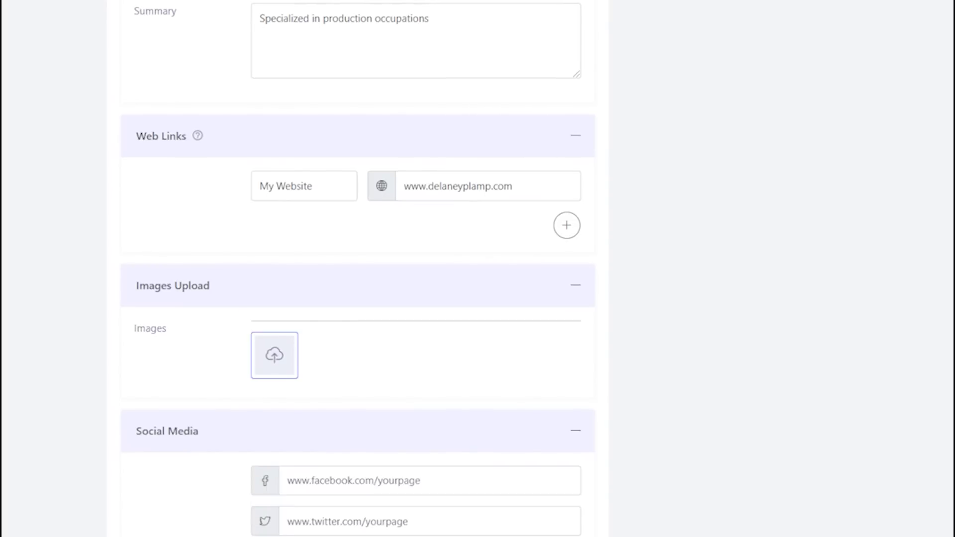
{"action": "left_click", "coordinate": [273, 355]}
{"action": "left_click", "coordinate": [40, 44]}
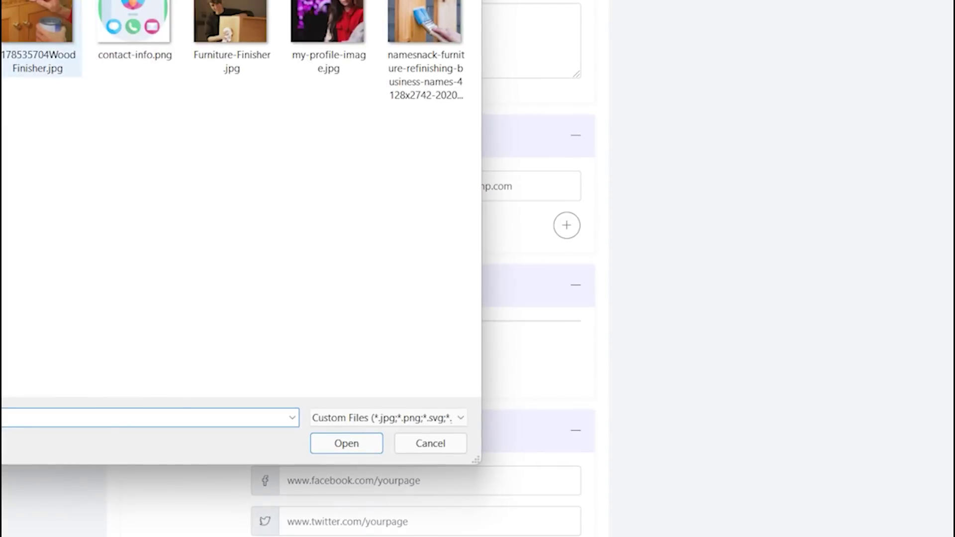
{"action": "left_click", "coordinate": [331, 443]}
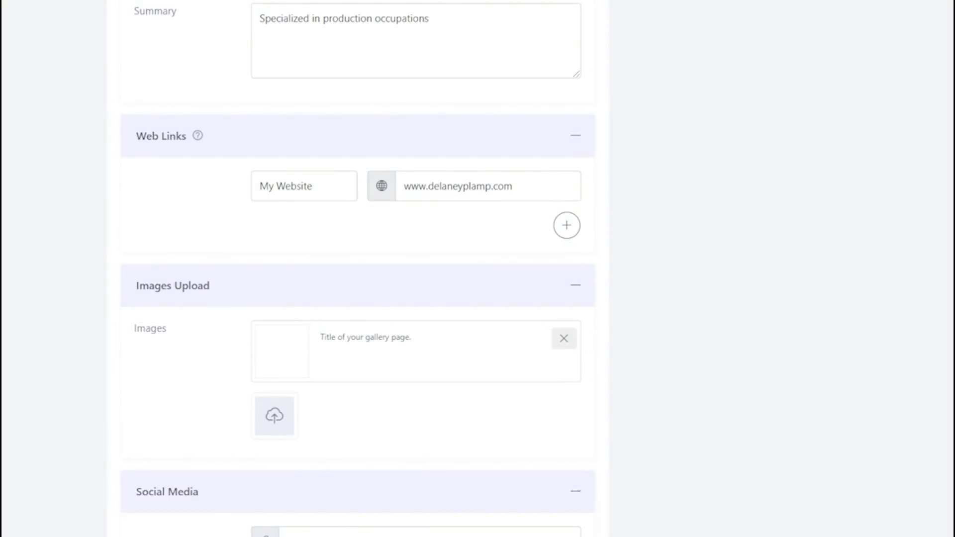
Add Furniture-Finisher.jpg and a furniture refinishing image as the second and third gallery photos
{"action": "left_click", "coordinate": [274, 416]}
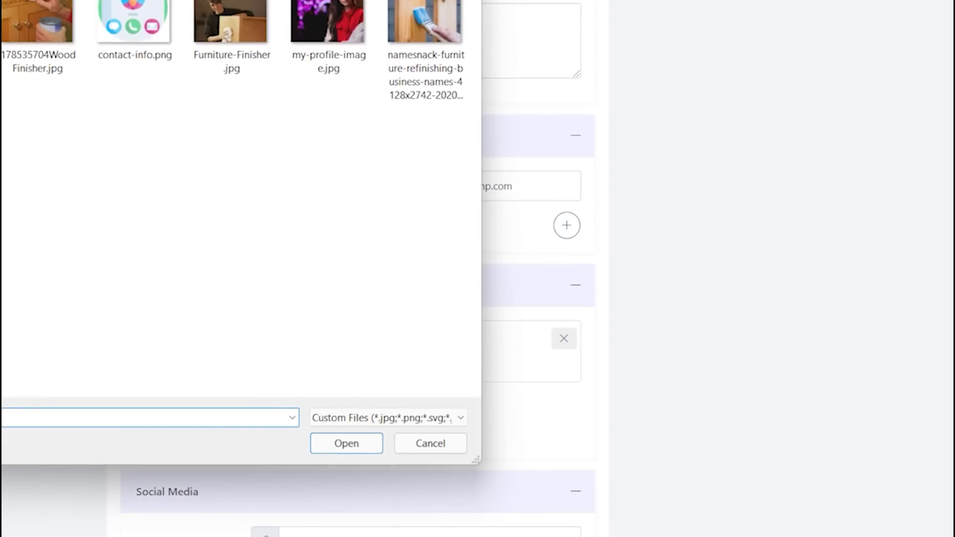
{"action": "left_click", "coordinate": [231, 30]}
{"action": "left_click", "coordinate": [346, 443]}
{"action": "scroll", "coordinate": [480, 198], "scroll_direction": "down", "scroll_amount": 4}
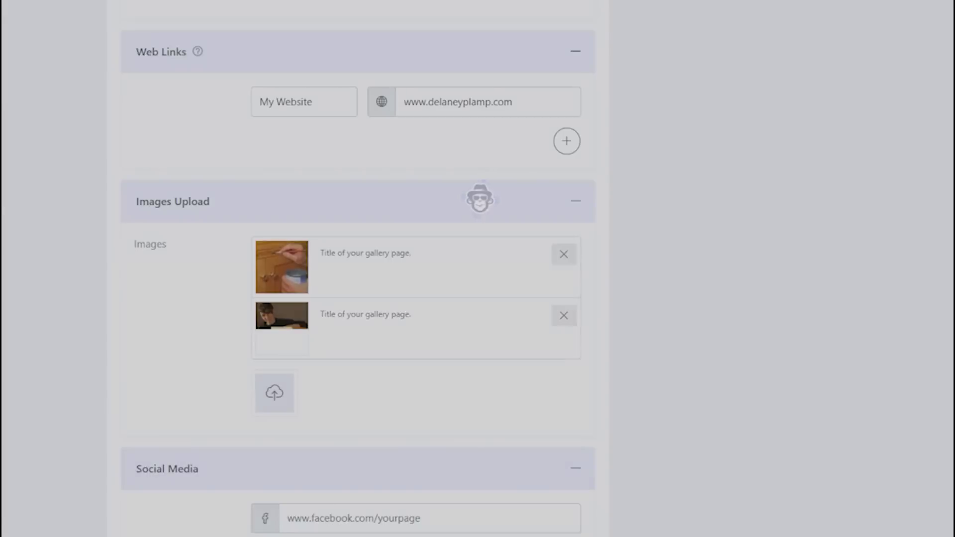
{"action": "left_click", "coordinate": [274, 309]}
{"action": "left_click", "coordinate": [425, 50]}
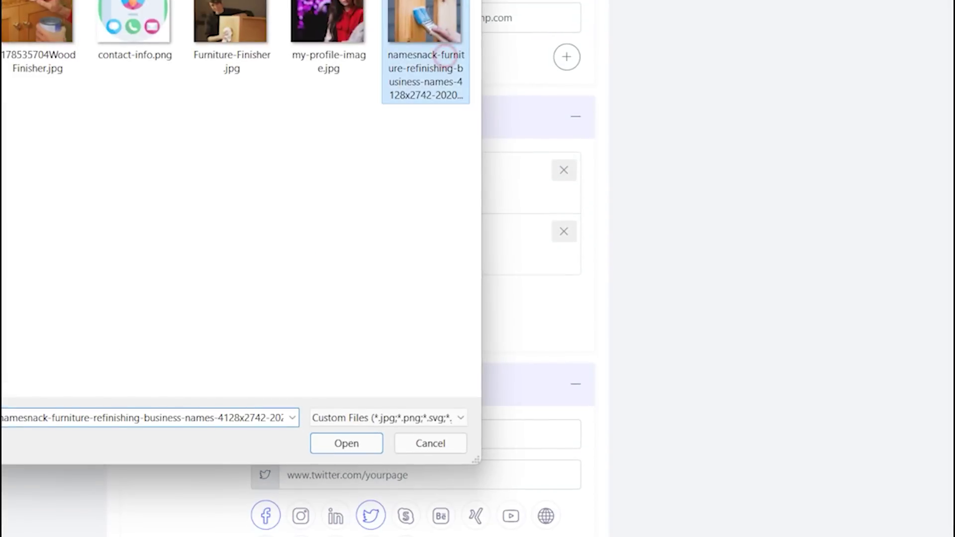
{"action": "left_click", "coordinate": [363, 446]}
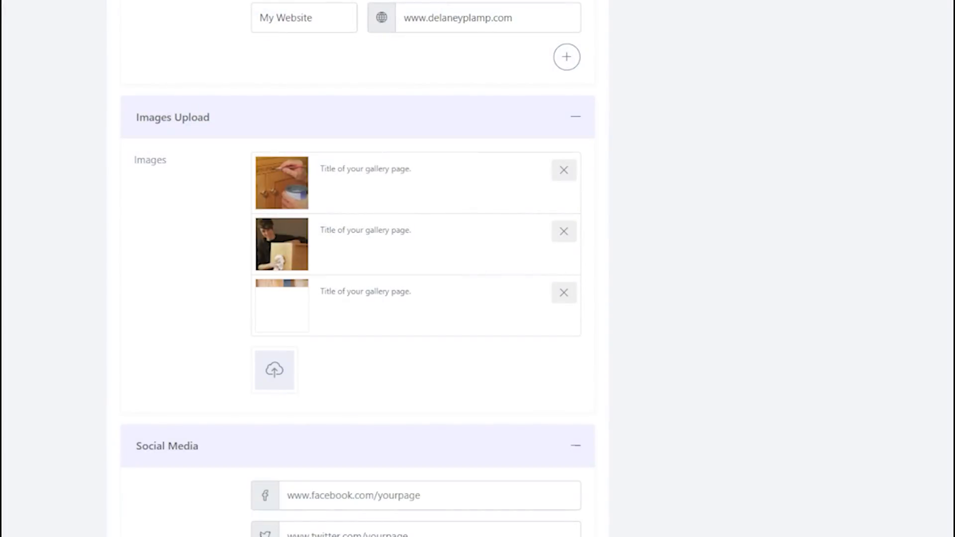
Title the three gallery images 1, 2 and 3
{"action": "left_click", "coordinate": [386, 169]}
{"action": "type", "text": "1"}
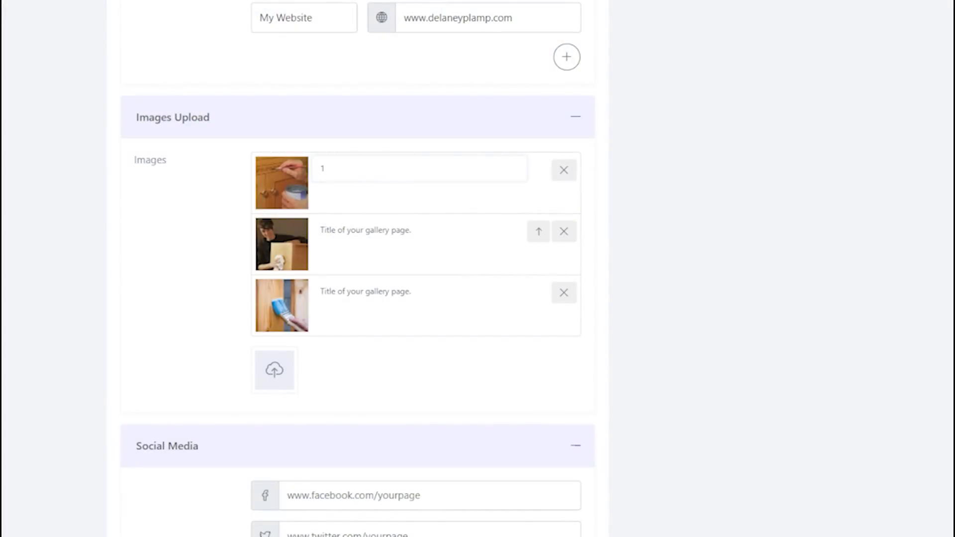
{"action": "left_click", "coordinate": [378, 231]}
{"action": "type", "text": "2"}
{"action": "left_click", "coordinate": [376, 295]}
{"action": "type", "text": "3"}
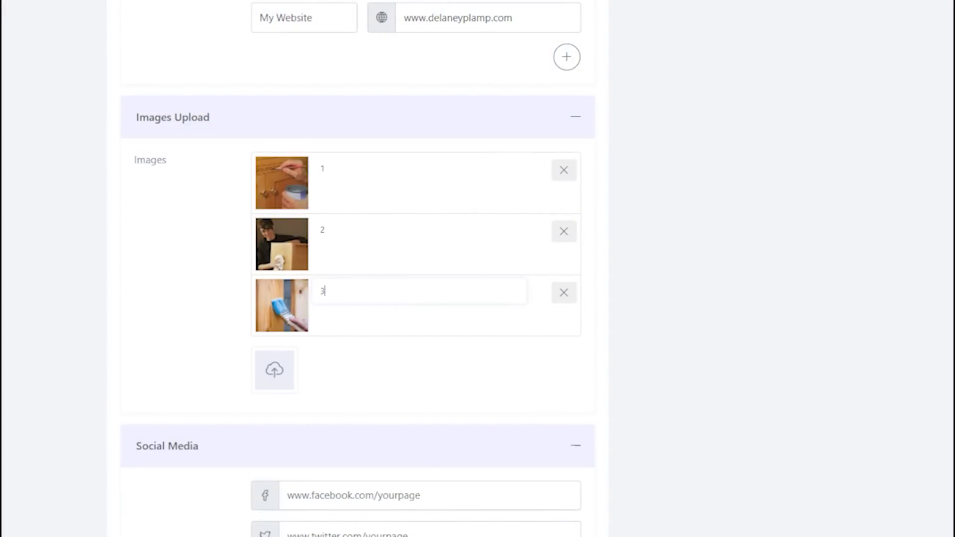
{"action": "left_click", "coordinate": [400, 373]}
{"action": "scroll", "coordinate": [400, 324], "scroll_direction": "down", "scroll_amount": 2}
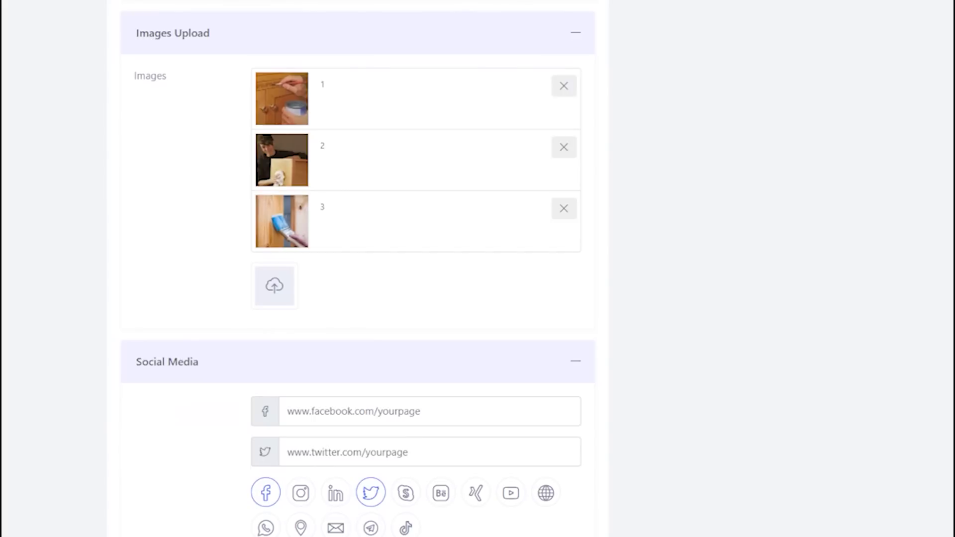
Enter the contact's Facebook and Twitter profile addresses
{"action": "scroll", "coordinate": [358, 269], "scroll_direction": "down", "scroll_amount": 4}
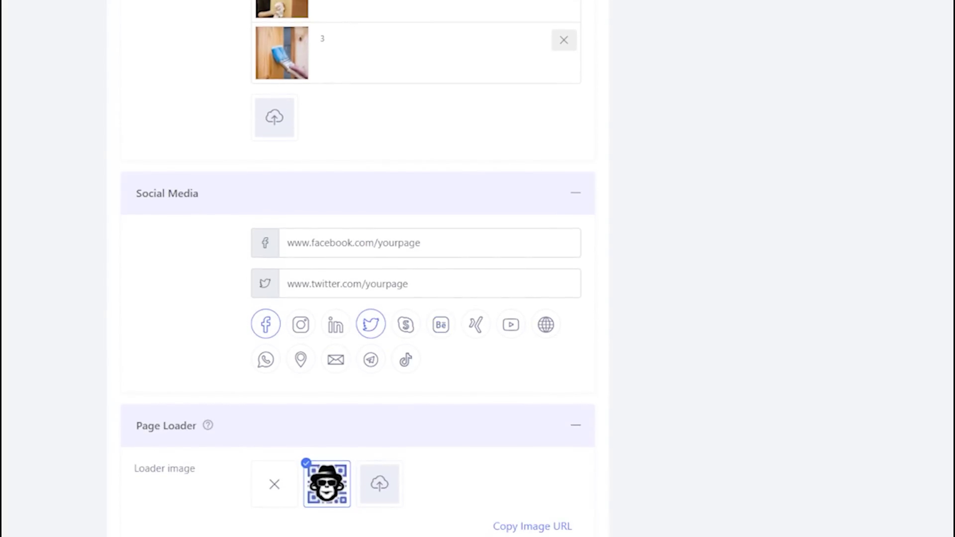
{"action": "left_click", "coordinate": [429, 241]}
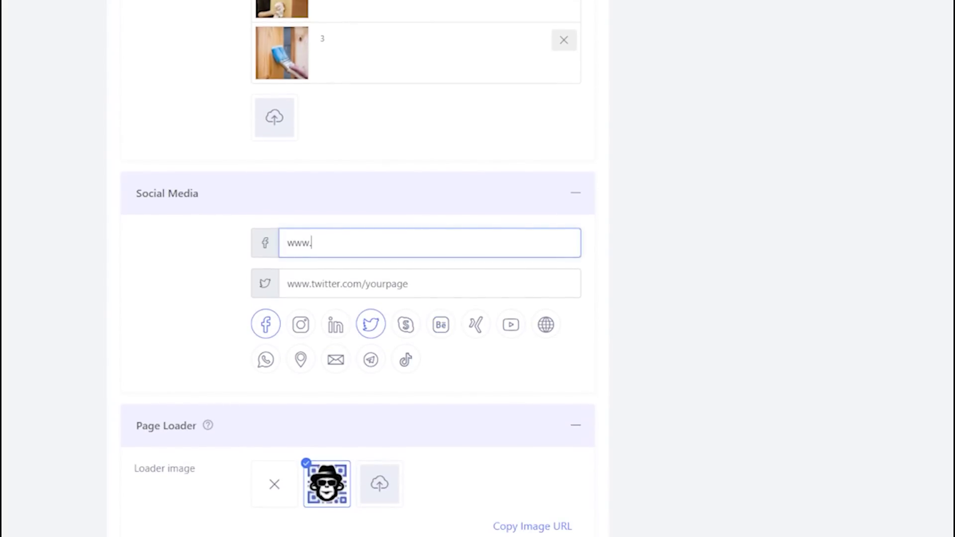
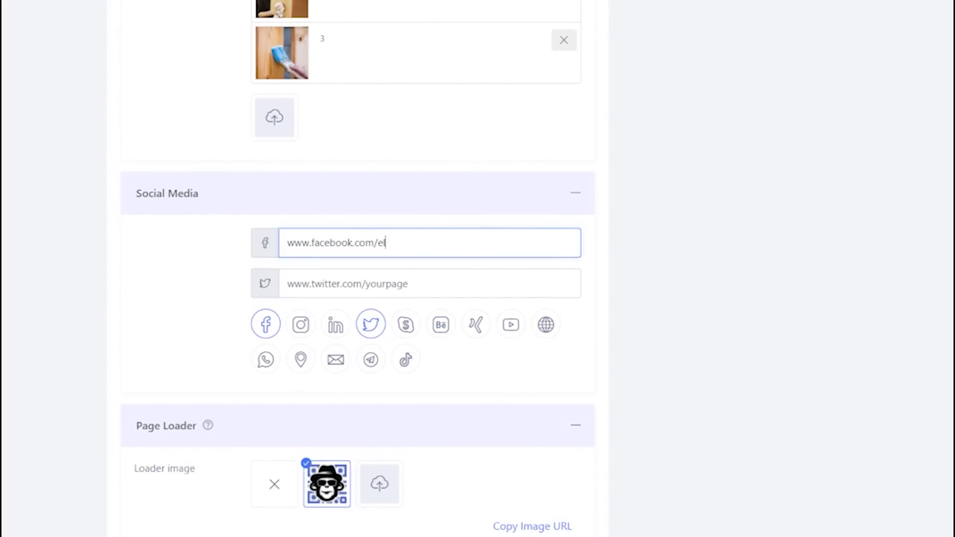
{"action": "left_click", "coordinate": [400, 284]}
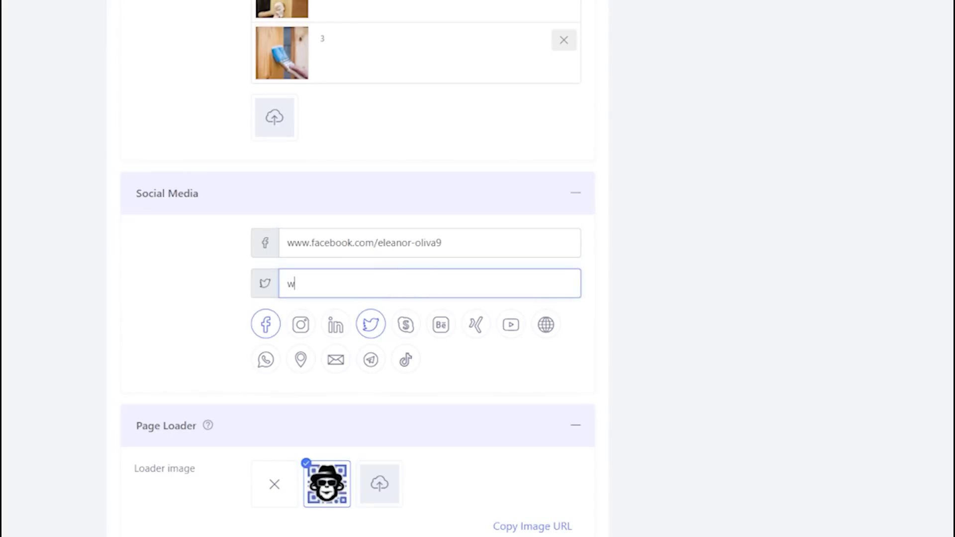
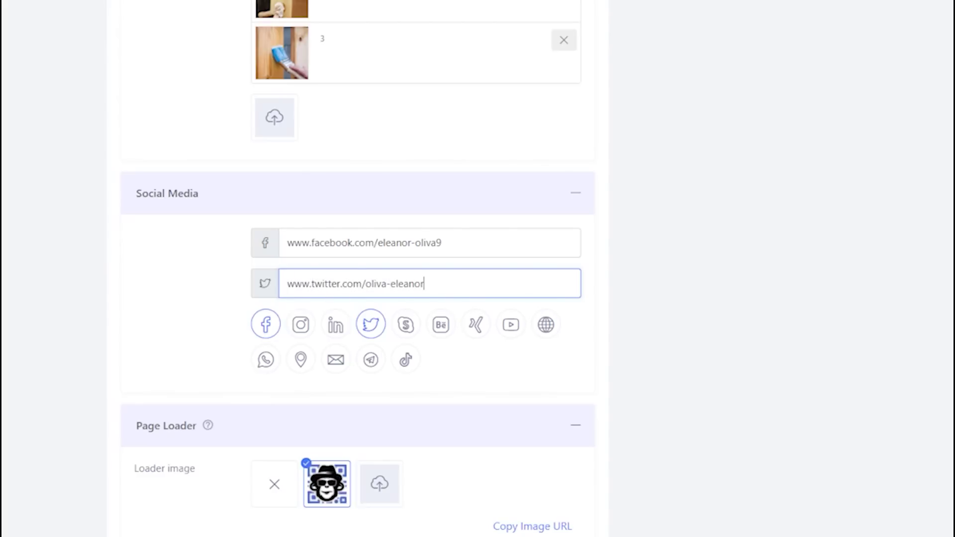
Start uploading a custom page loader image
{"action": "scroll", "coordinate": [359, 268], "scroll_direction": "down", "scroll_amount": 3}
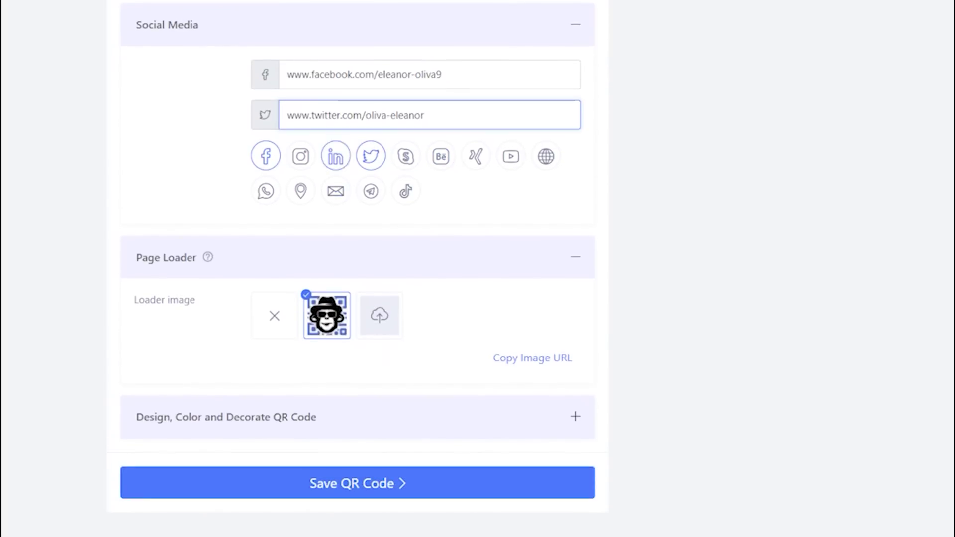
{"action": "scroll", "coordinate": [379, 231], "scroll_direction": "down", "scroll_amount": 2}
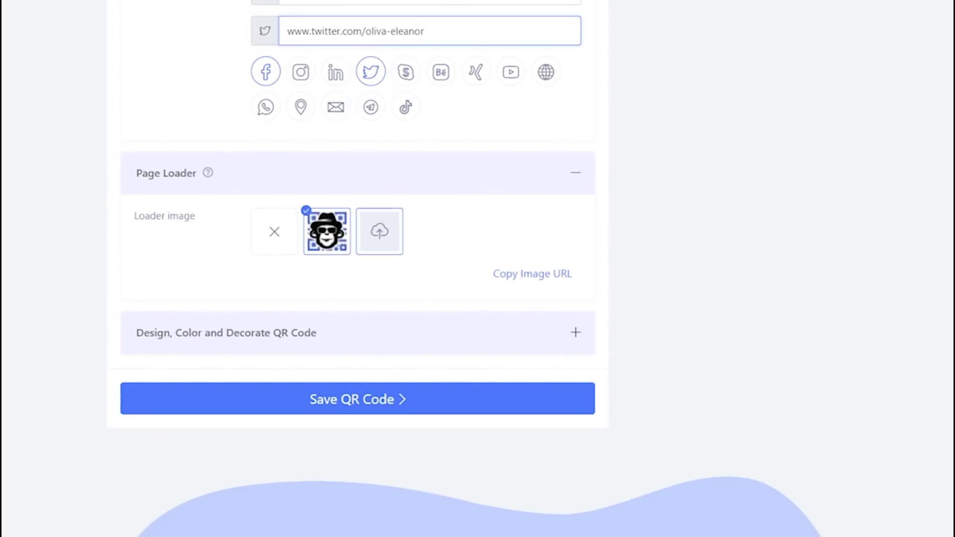
{"action": "left_click", "coordinate": [379, 231]}
Use contact-info.png as page loader and choose the person-shaped QR code over hexagon and wavy-circle
{"action": "left_click", "coordinate": [134, 28]}
{"action": "left_click", "coordinate": [367, 443]}
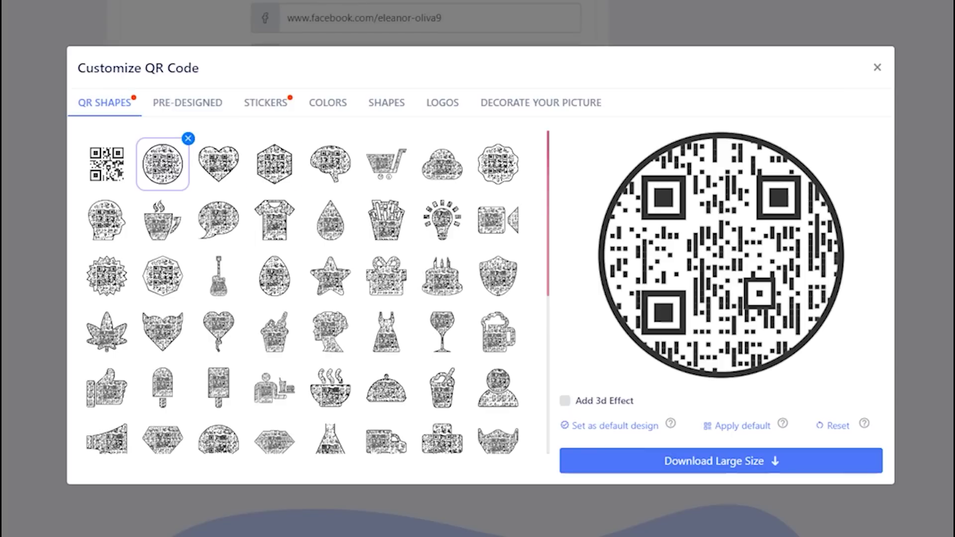
{"action": "left_click", "coordinate": [279, 173]}
{"action": "left_click", "coordinate": [494, 160]}
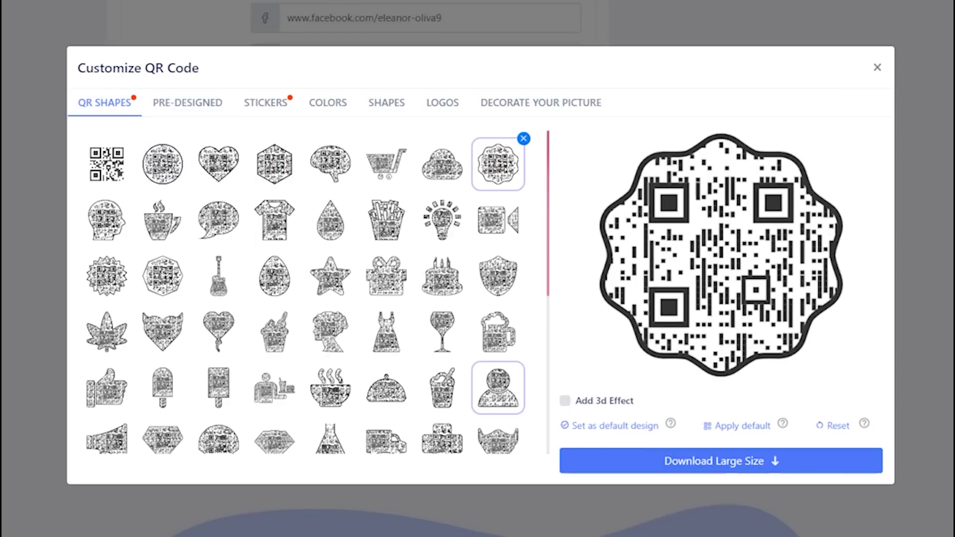
{"action": "left_click", "coordinate": [498, 388]}
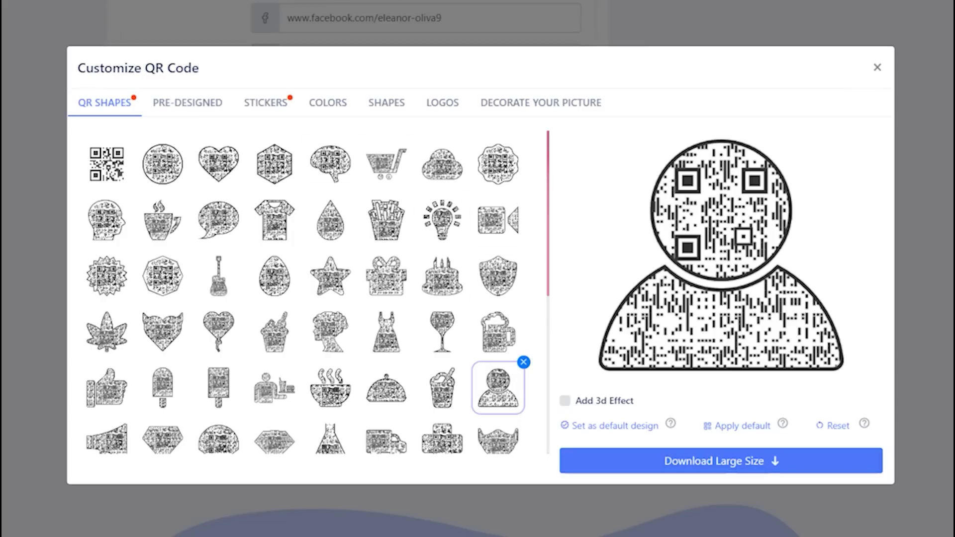
Try the orange pre-designed template, then remove it to keep the plain black code
{"action": "left_click", "coordinate": [188, 102]}
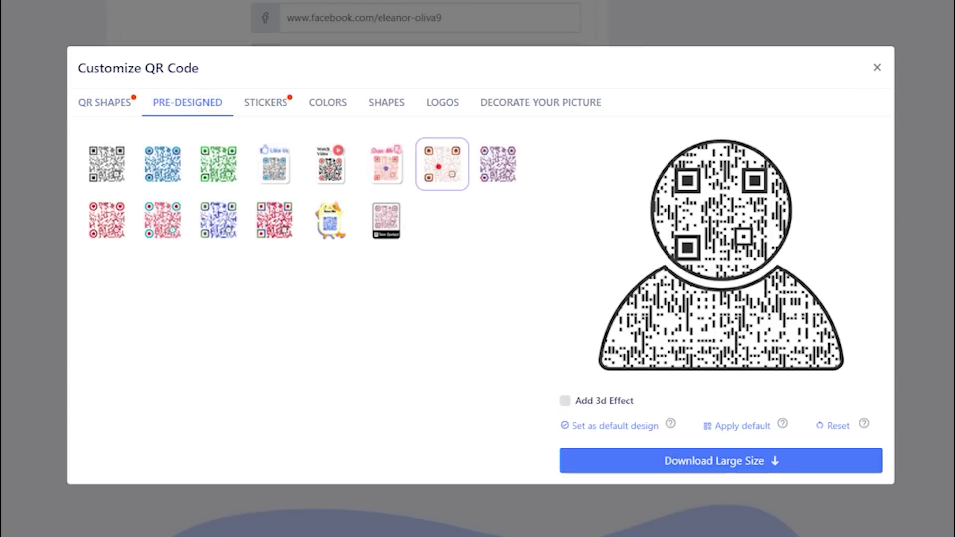
{"action": "left_click", "coordinate": [442, 164]}
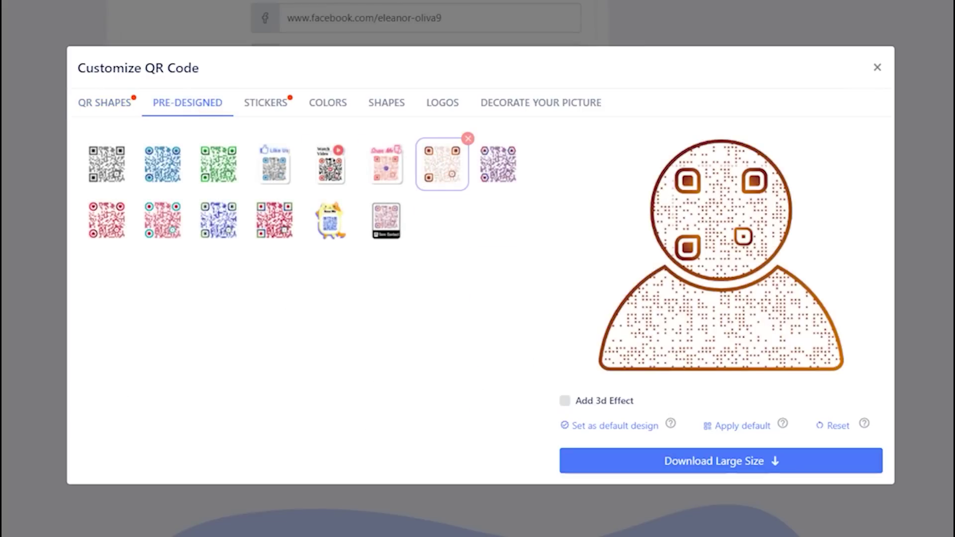
{"action": "left_click", "coordinate": [468, 138]}
Frame the code with the pink Scan To Save sticker after trying Scan Me, blue and purple
{"action": "left_click", "coordinate": [266, 103]}
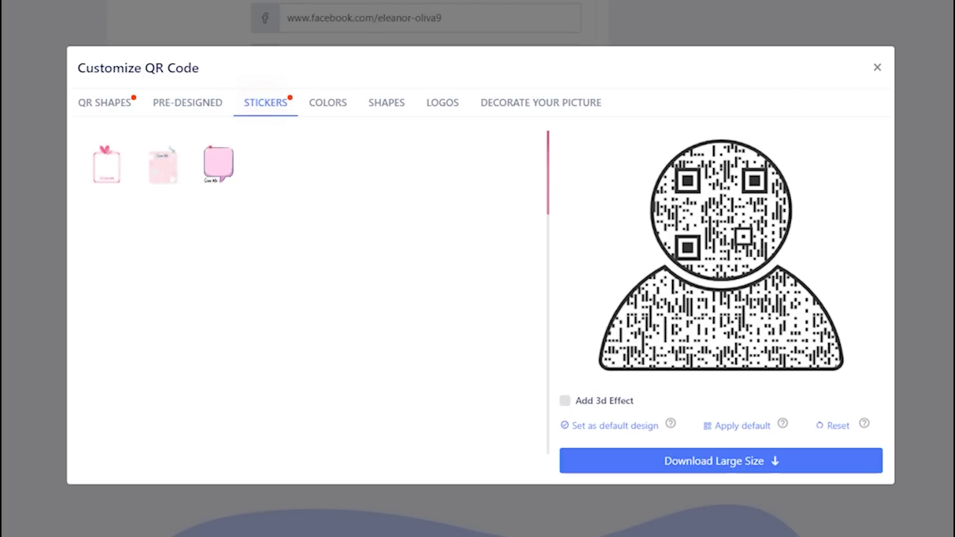
{"action": "left_click", "coordinate": [330, 276]}
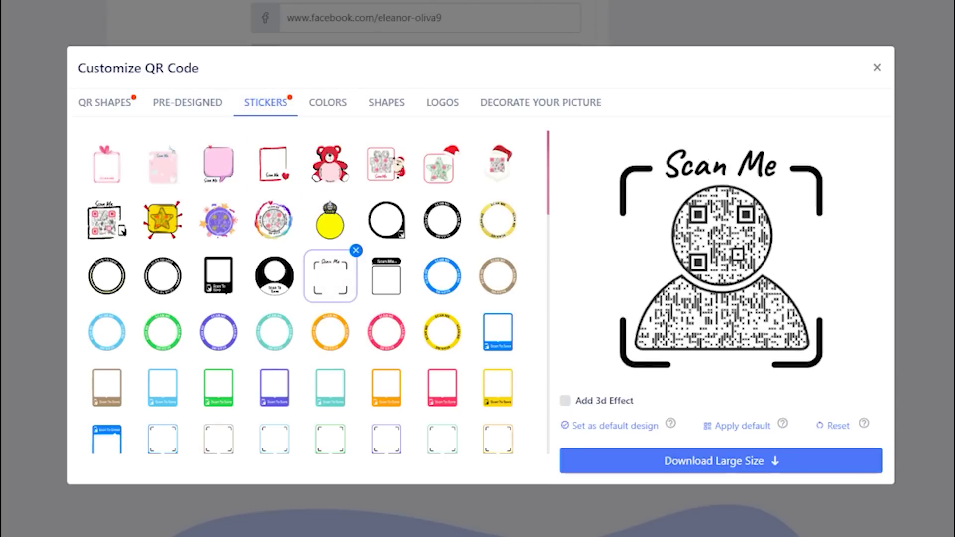
{"action": "left_click", "coordinate": [497, 334]}
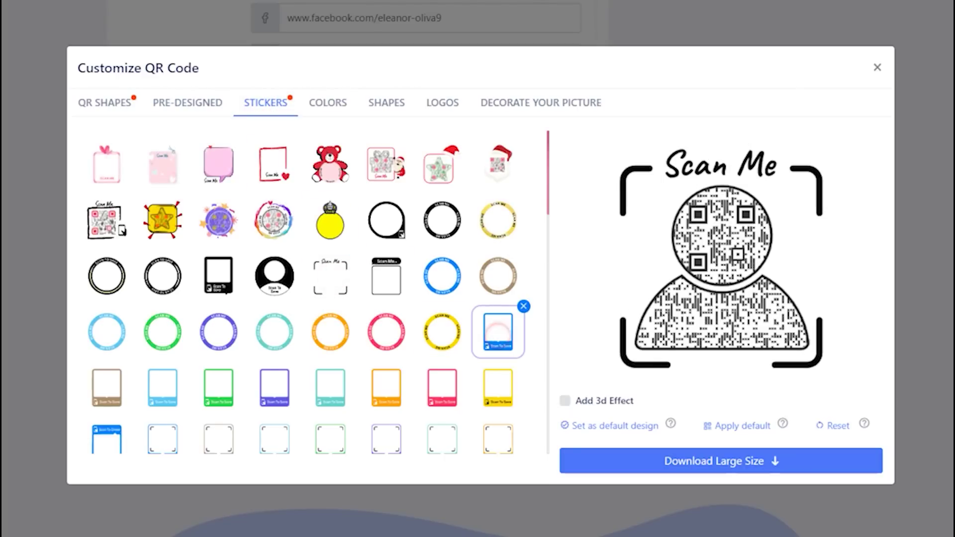
{"action": "left_click", "coordinate": [274, 388]}
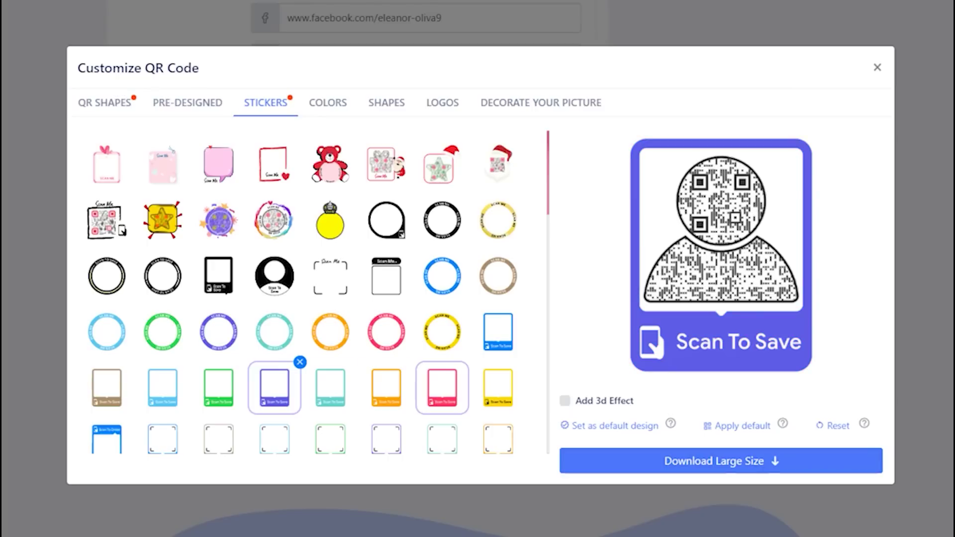
{"action": "left_click", "coordinate": [441, 388]}
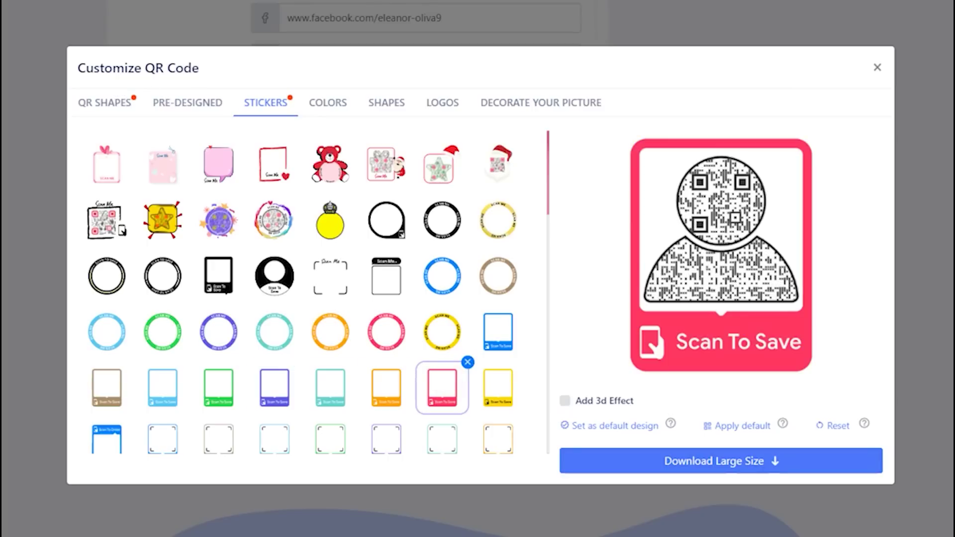
{"action": "scroll", "coordinate": [319, 293], "scroll_direction": "down", "scroll_amount": 2}
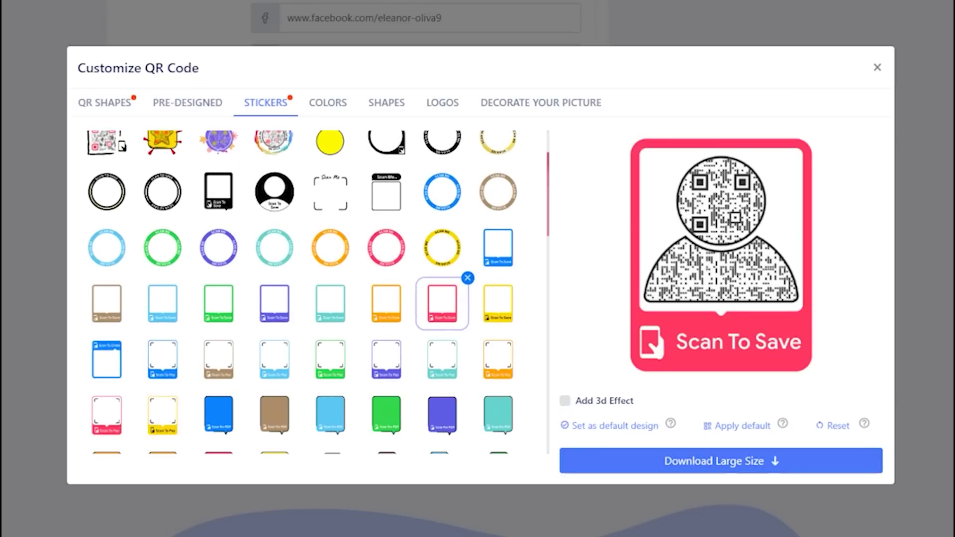
{"action": "left_click", "coordinate": [328, 103]}
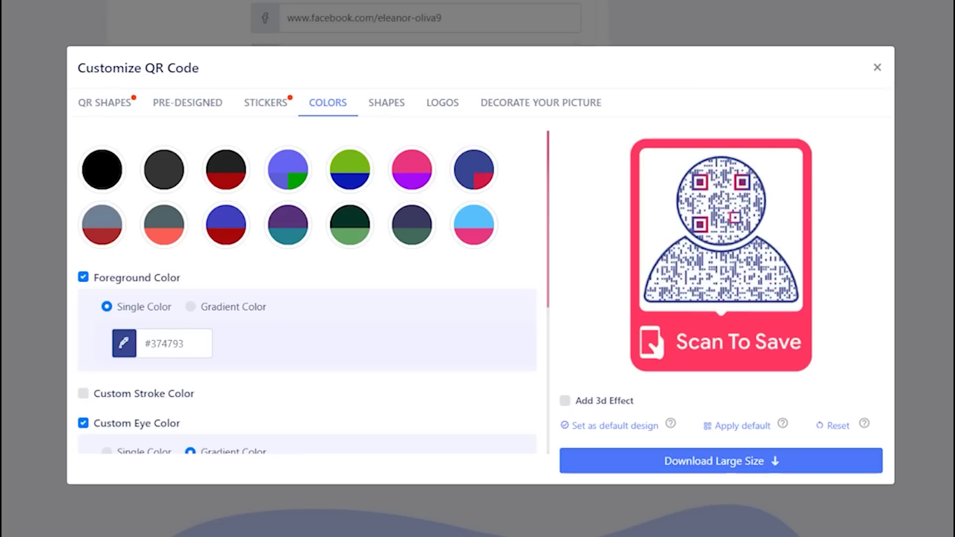
Apply a navy-and-red colour preset, a new body dot pattern and the sixth eye-frame type
{"action": "left_click", "coordinate": [175, 224]}
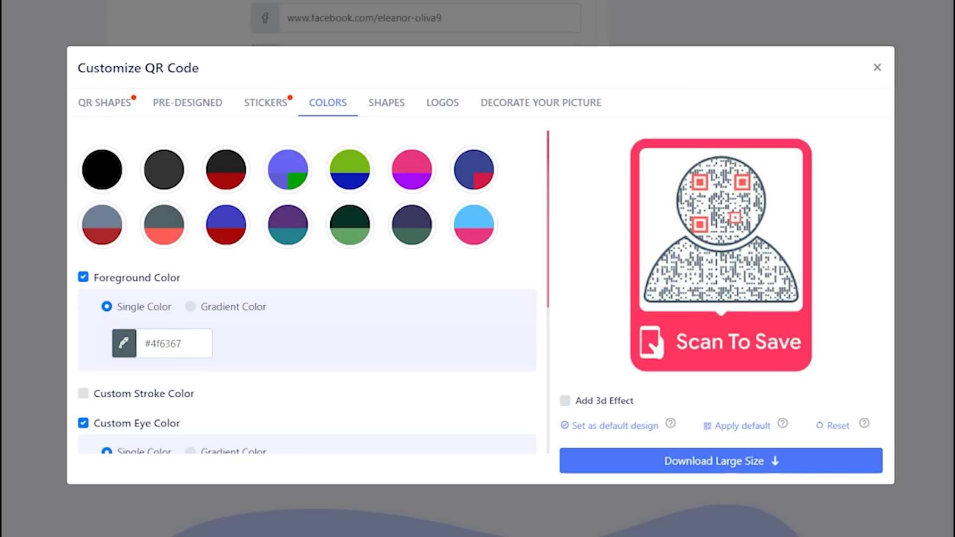
{"action": "left_click", "coordinate": [387, 101]}
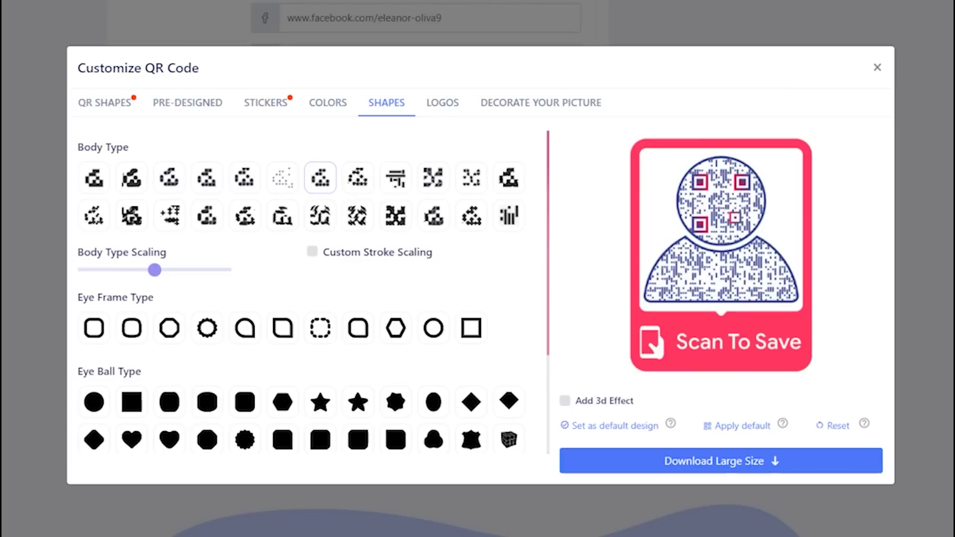
{"action": "left_click", "coordinate": [321, 177]}
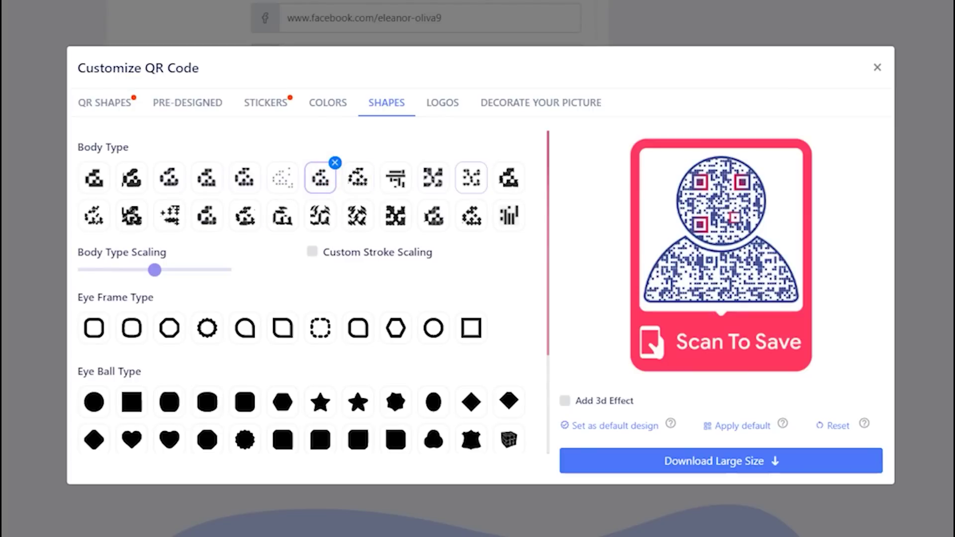
{"action": "left_click", "coordinate": [472, 215]}
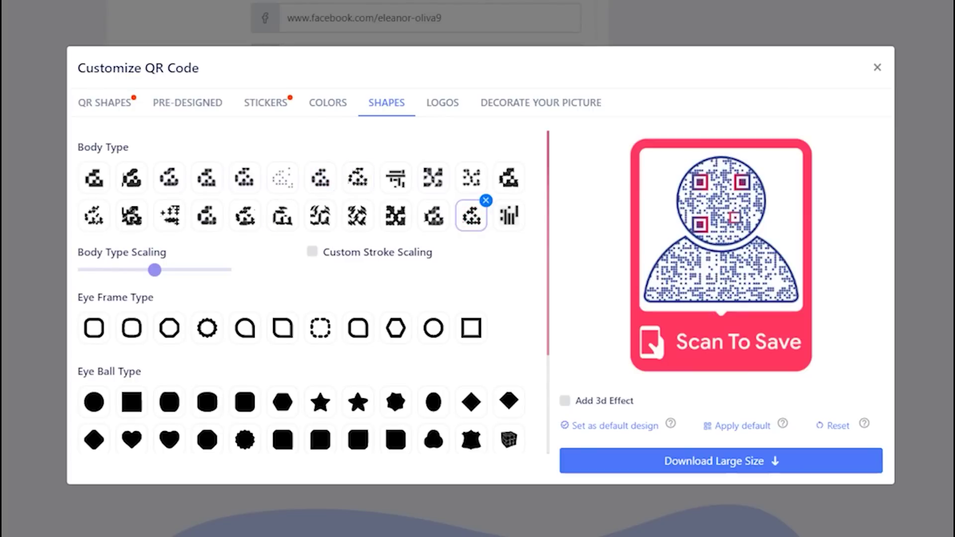
{"action": "left_click", "coordinate": [282, 328]}
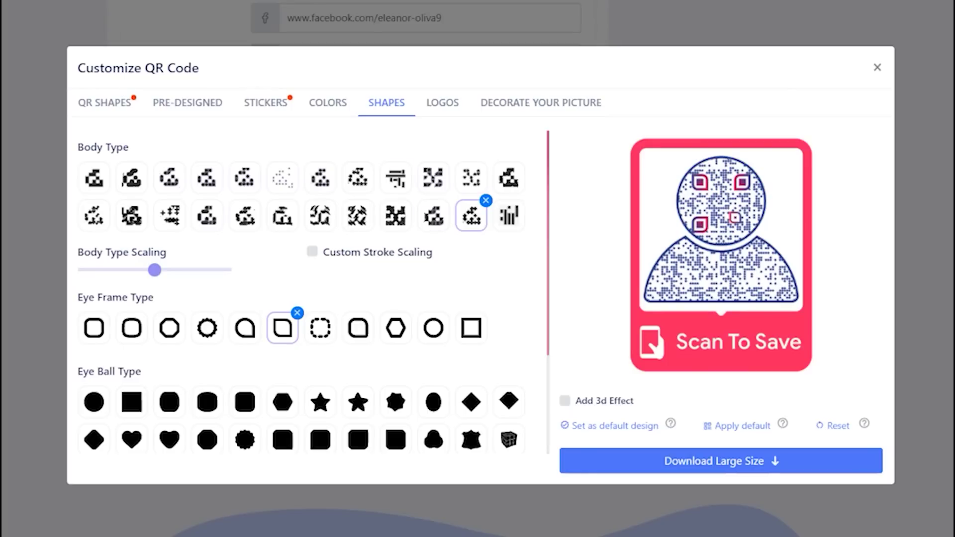
{"action": "left_click", "coordinate": [442, 102]}
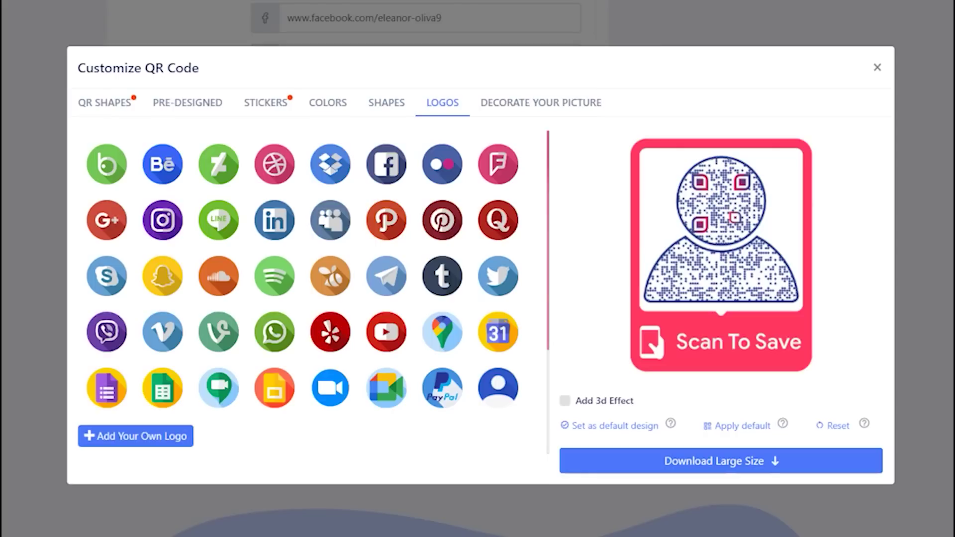
Centre the contact avatar logo, enlarge it with Logo Scaling, and enable Add 3d Effect
{"action": "left_click", "coordinate": [498, 390]}
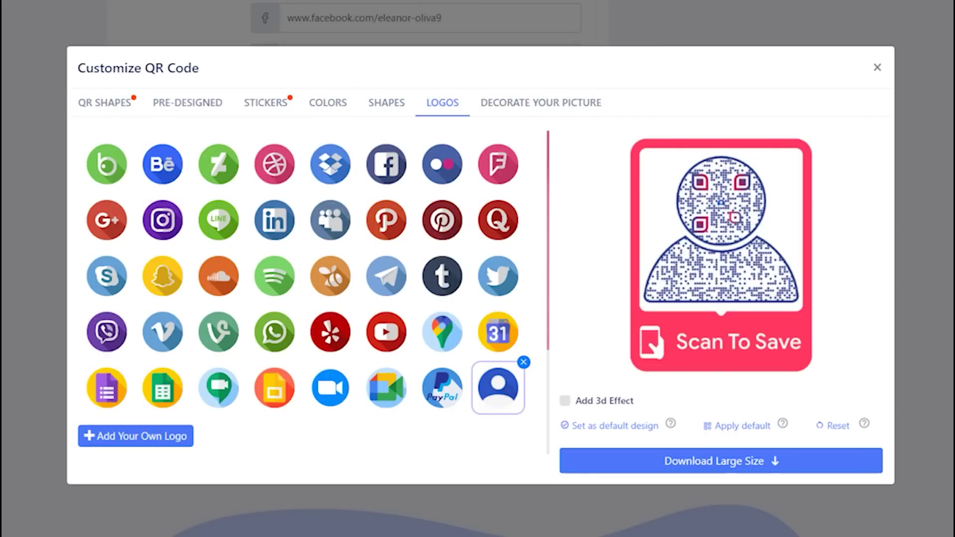
{"action": "scroll", "coordinate": [299, 291], "scroll_direction": "down", "scroll_amount": 2}
{"action": "left_click_drag", "start_coordinate": [133, 400], "coordinate": [198, 401]}
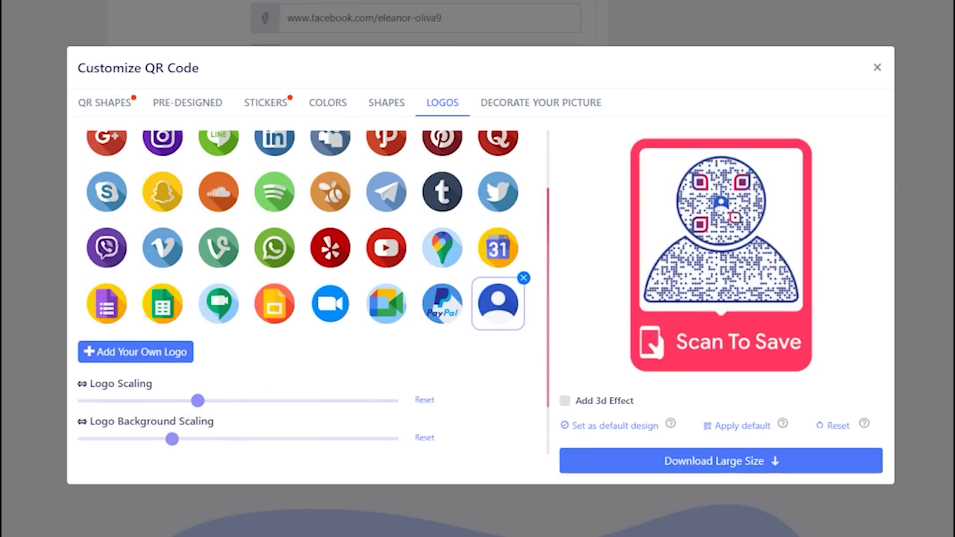
{"action": "scroll", "coordinate": [331, 387], "scroll_direction": "up", "scroll_amount": 2}
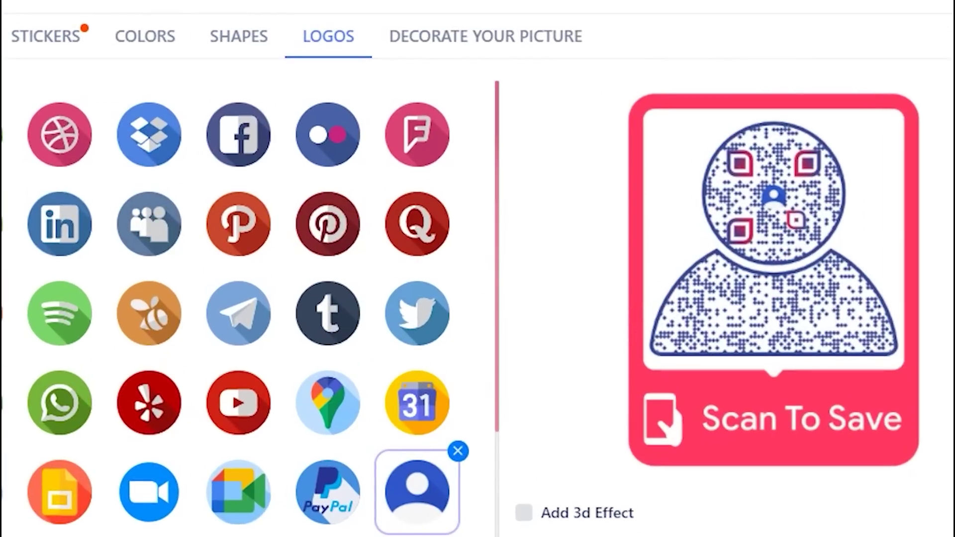
{"action": "left_click", "coordinate": [523, 512]}
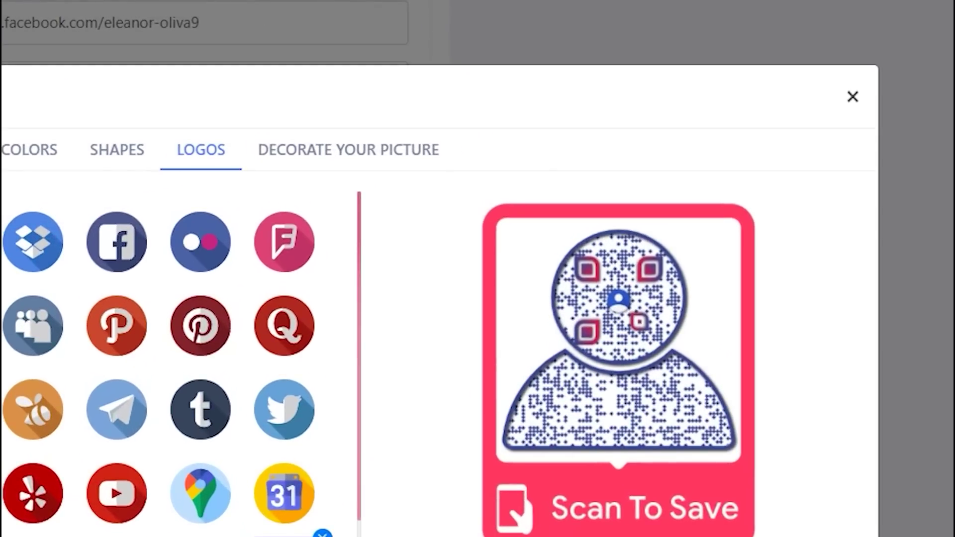
Save the customized vCard Plus code under the campaign name 'My vCard Plus QR Code'
{"action": "left_click", "coordinate": [852, 96]}
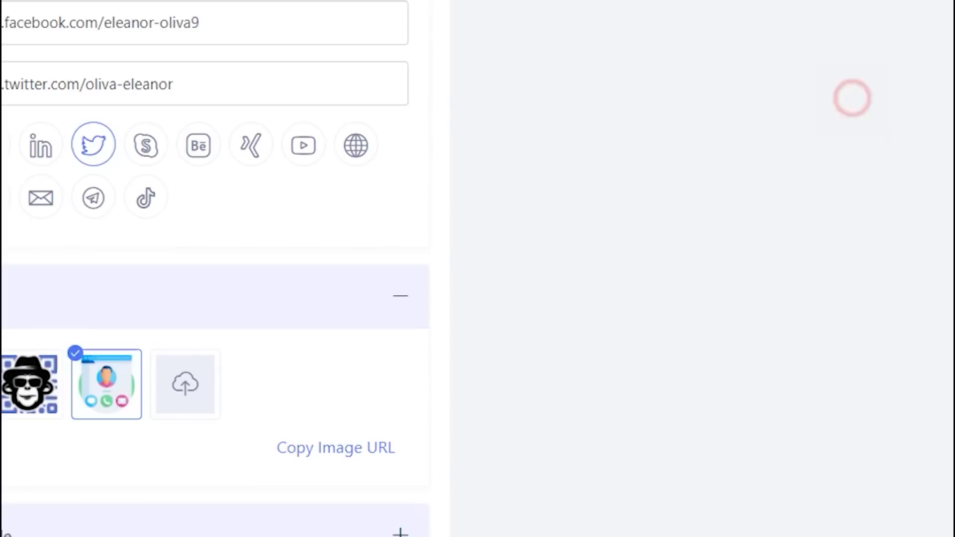
{"action": "left_click", "coordinate": [358, 427]}
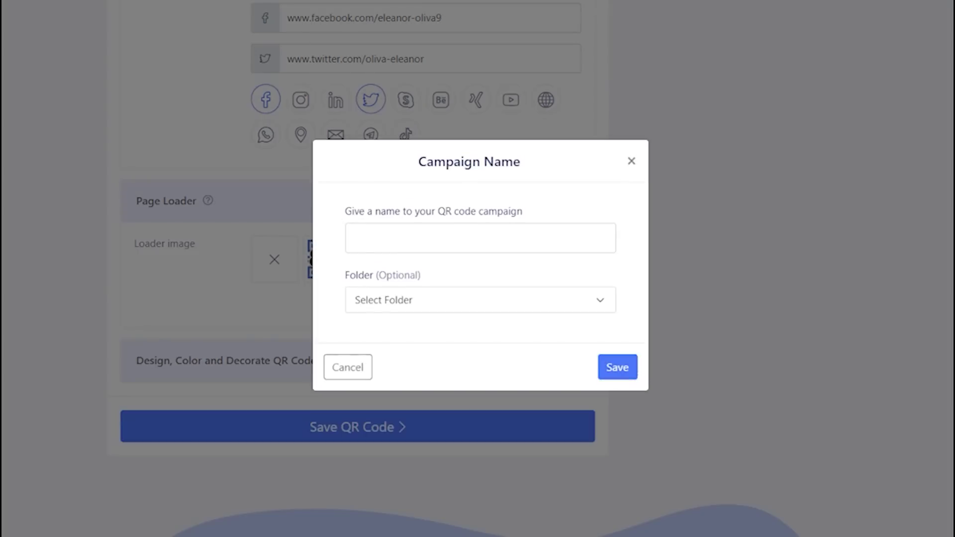
{"action": "left_click", "coordinate": [463, 234]}
{"action": "type", "text": "My vCard"}
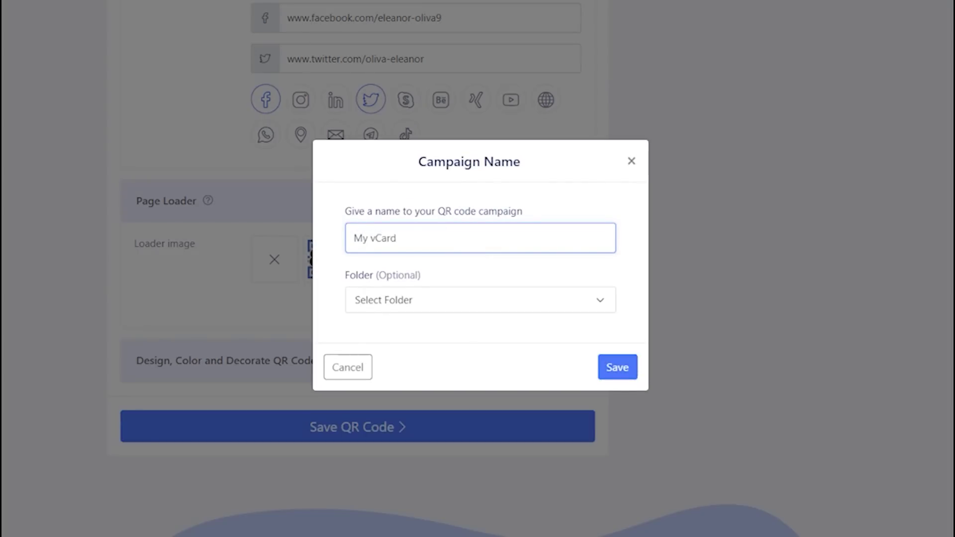
{"action": "type", "text": " Plus QR Code"}
{"action": "left_click", "coordinate": [617, 367]}
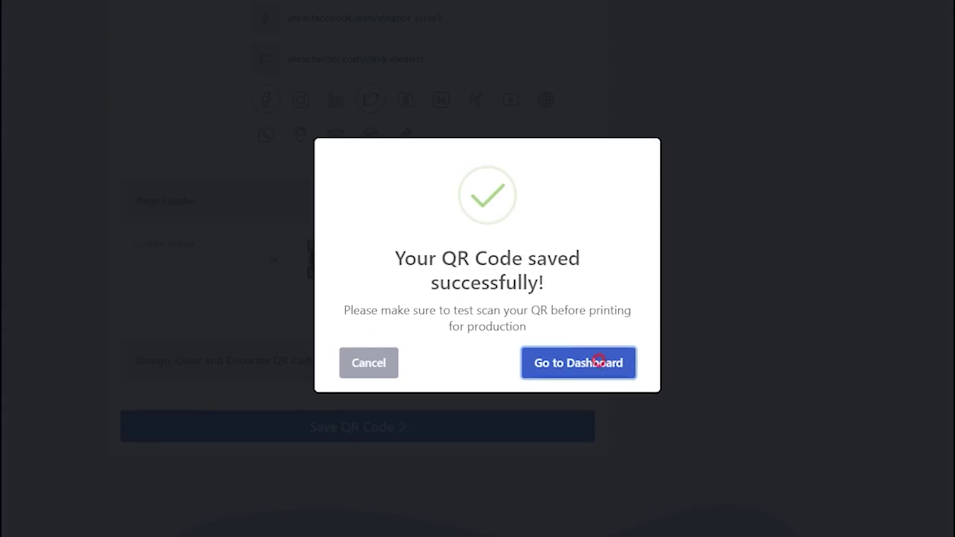
Go to the dashboard and check the new 'My vCard Plus QR Code' entry and its short link
{"action": "left_click", "coordinate": [601, 362]}
{"action": "left_click_drag", "start_coordinate": [257, 441], "coordinate": [341, 463]}
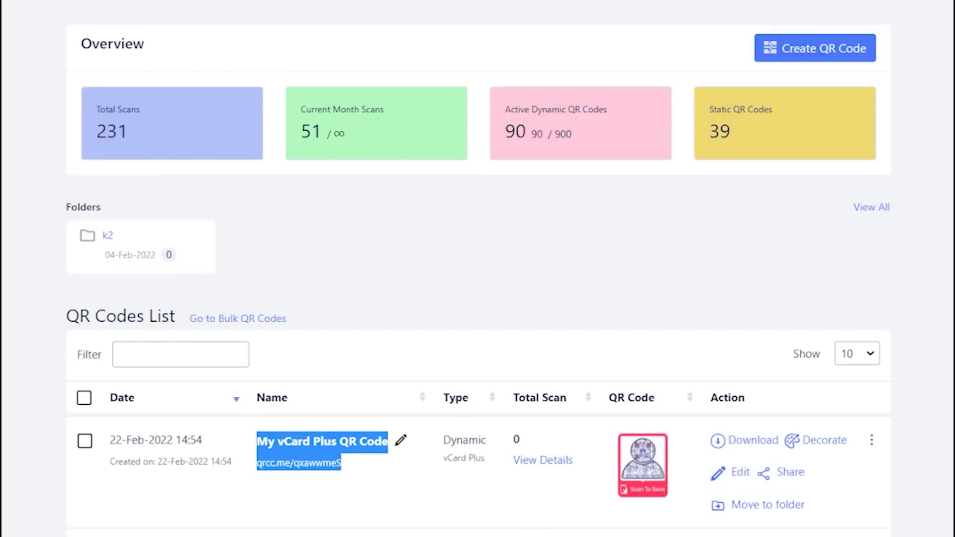
{"action": "left_click", "coordinate": [364, 490]}
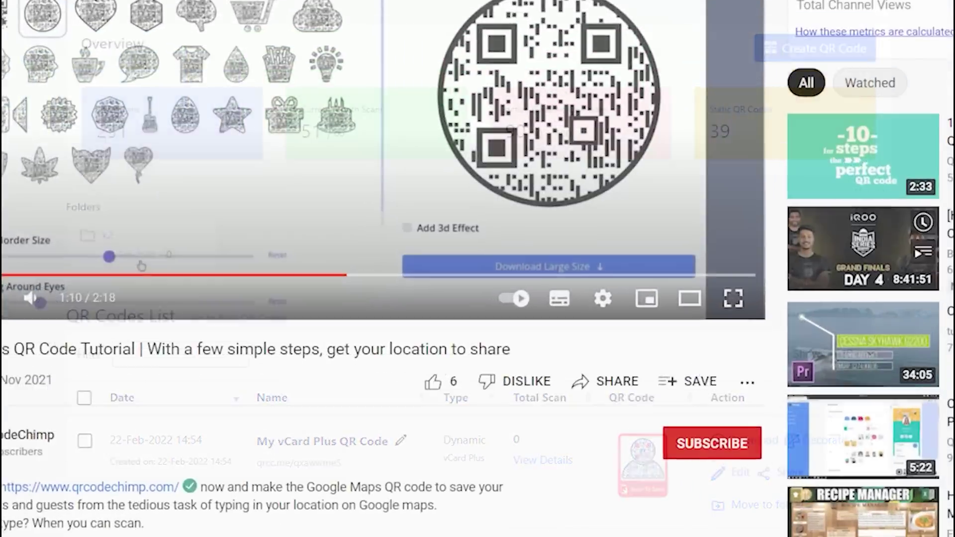